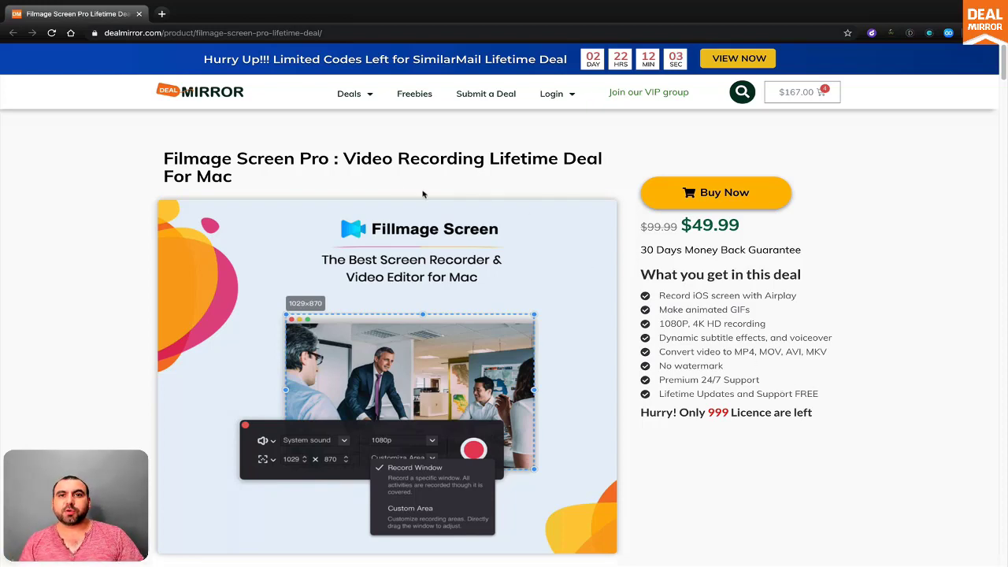
# - Highlight the $49.99 price and the Lifetime Updates and Support line, then show all windows
pyautogui.moveTo(698, 226); pyautogui.dragTo(775, 228)
pyautogui.click(775, 266)
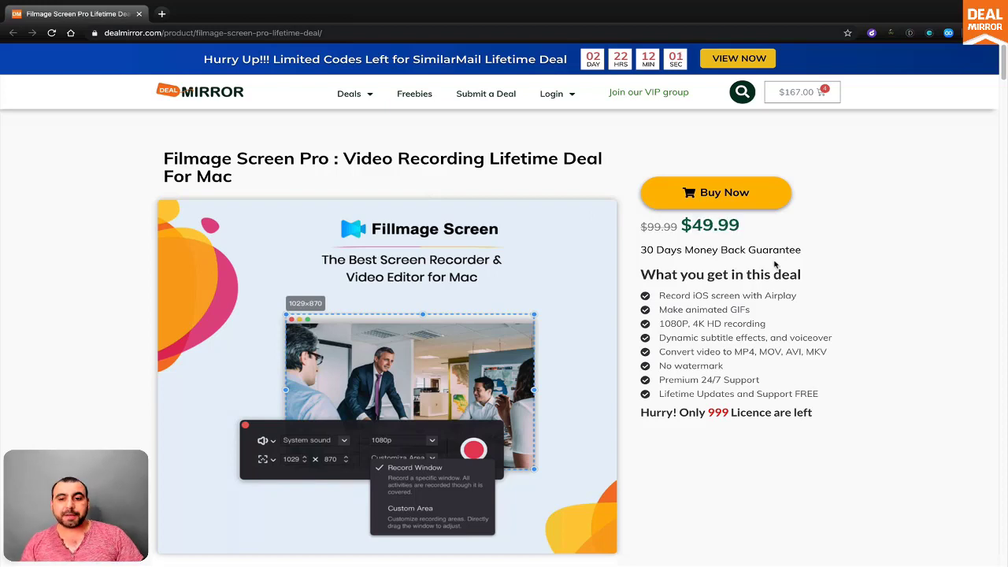
pyautogui.moveTo(660, 392); pyautogui.dragTo(803, 396)
pyautogui.click(827, 403)
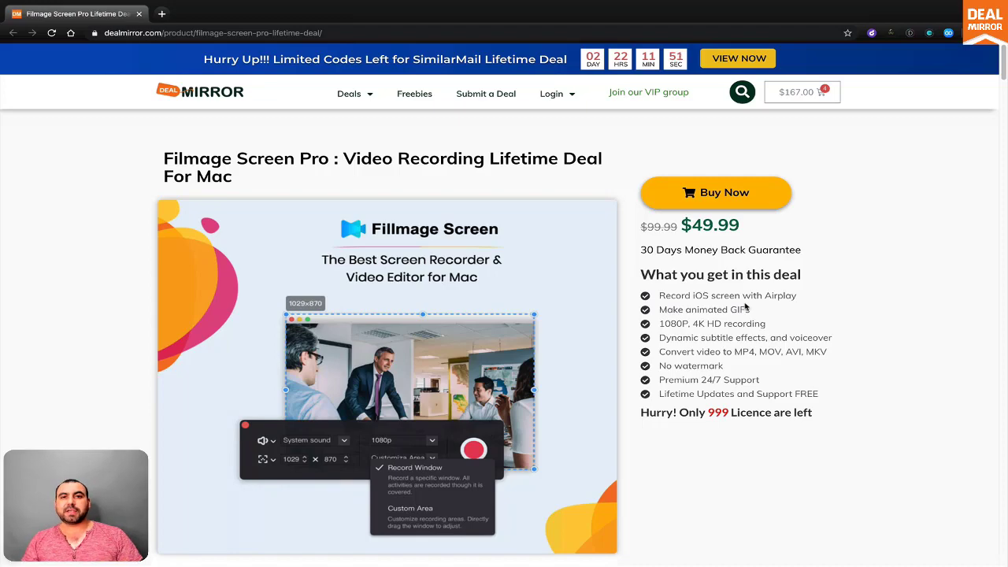
pyautogui.hotkey('ctrl', 'Up')
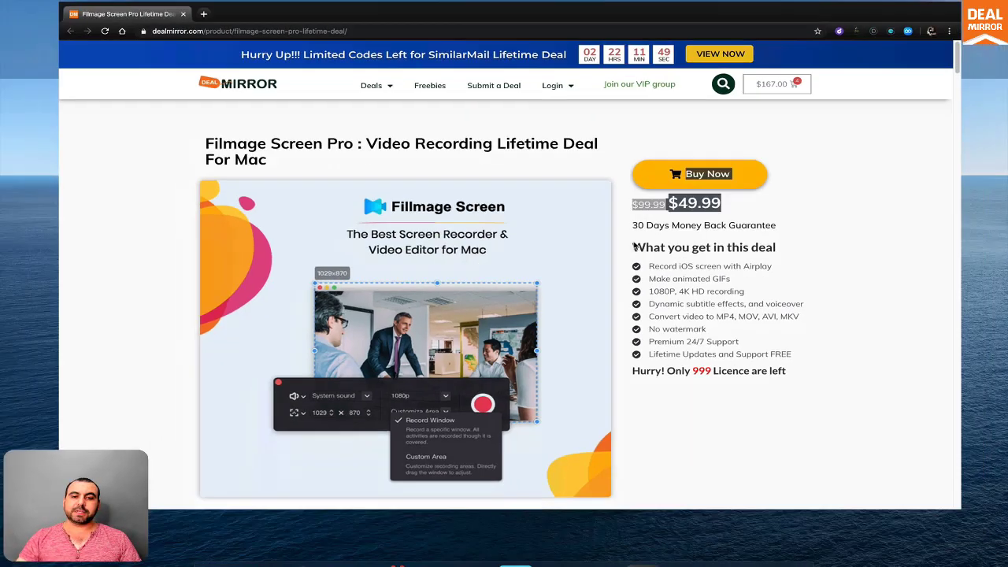
# - Bring the Filmage Screen launcher forward and move it up and to the right
pyautogui.click(253, 154)
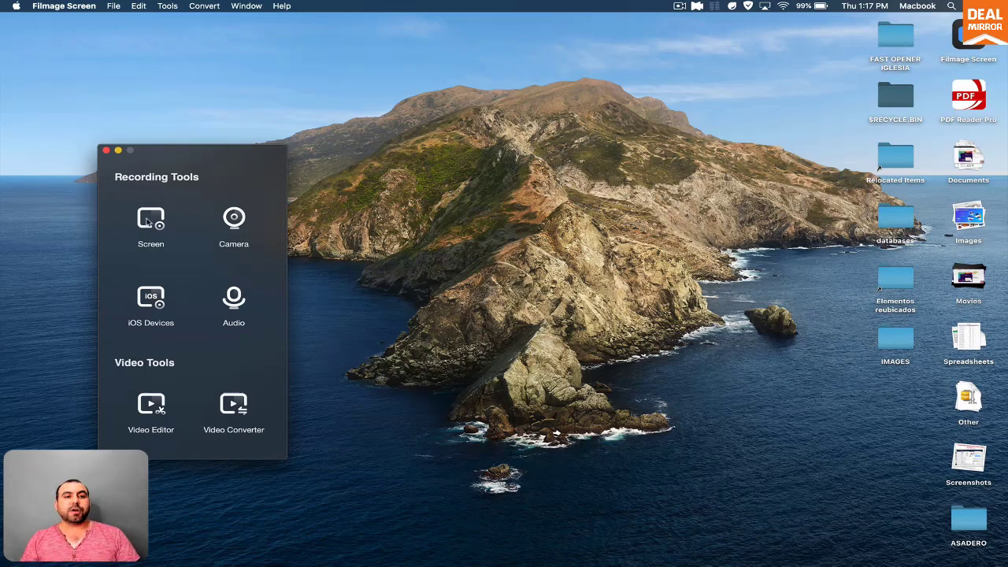
pyautogui.moveTo(182, 149); pyautogui.dragTo(227, 111)
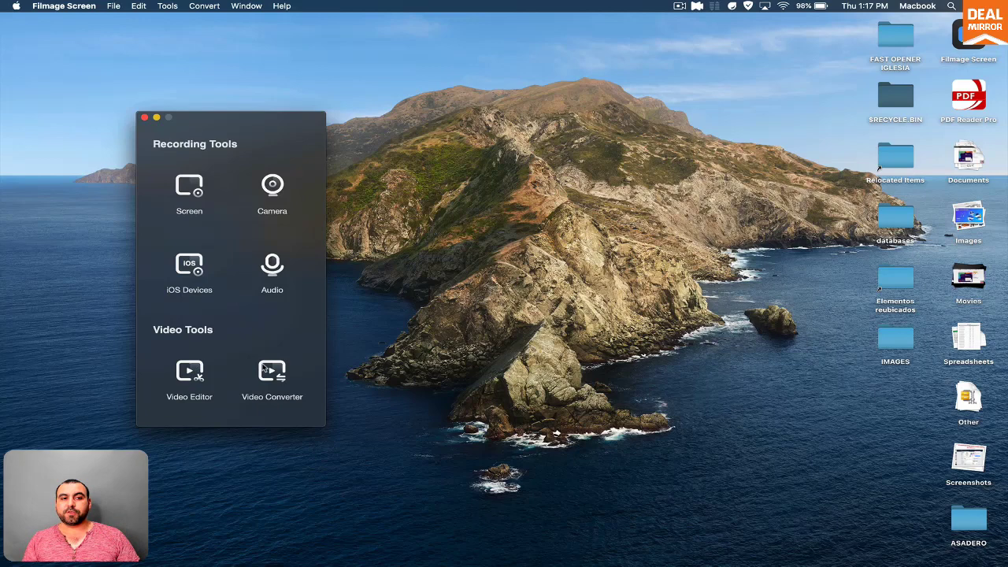
# - Begin a full-screen recording setup, then cancel the capture
pyautogui.click(189, 186)
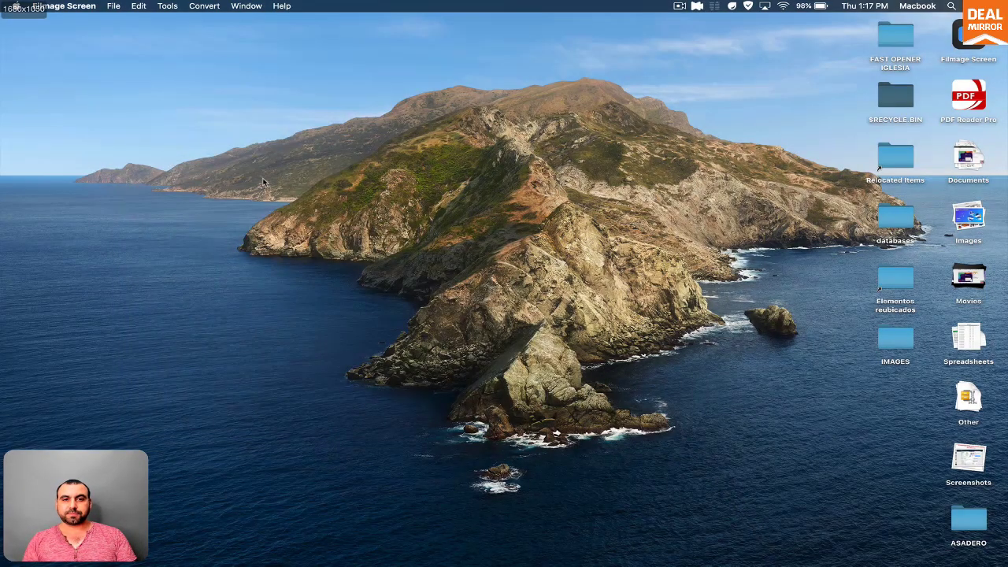
pyautogui.moveTo(496, 564)
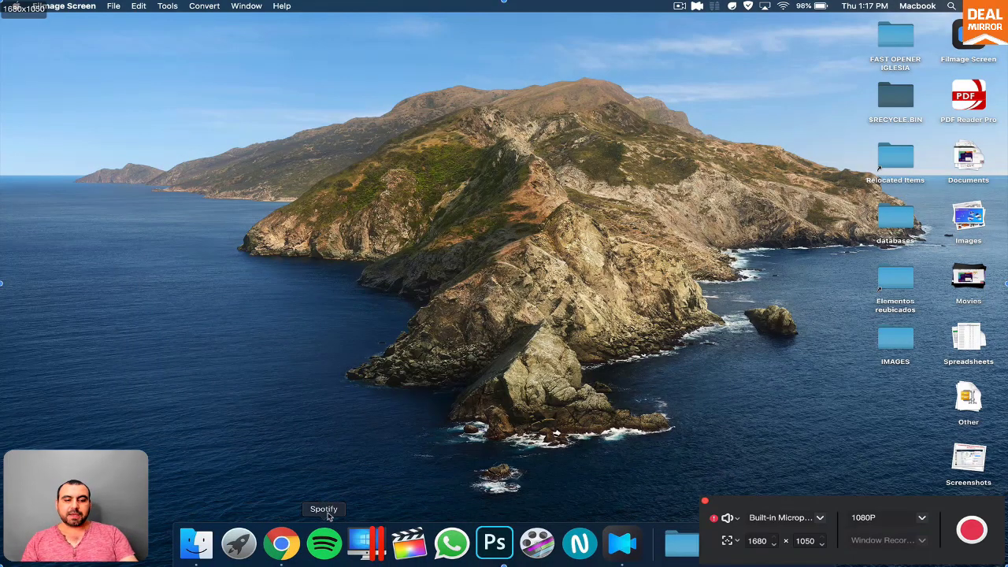
pyautogui.moveTo(351, 564)
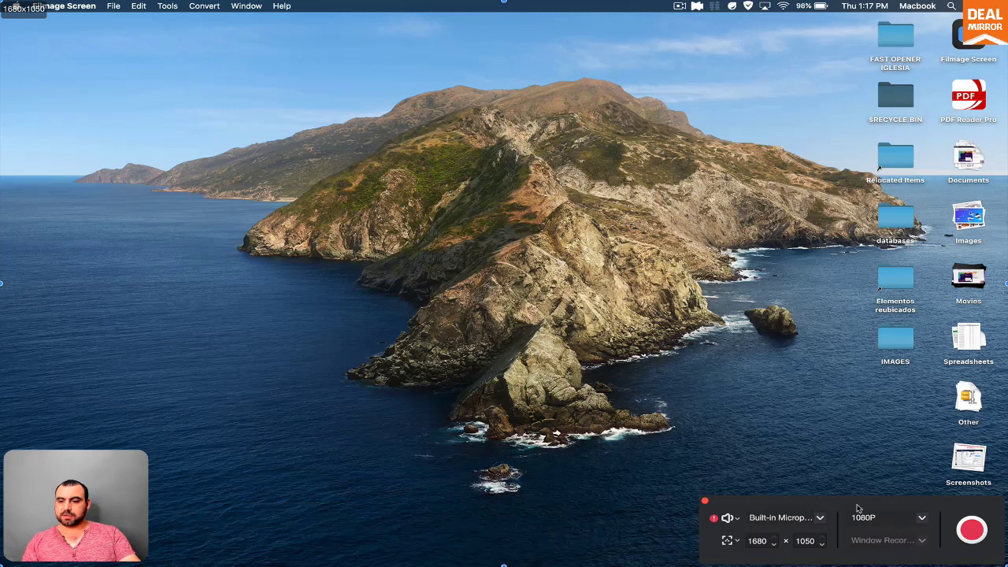
pyautogui.click(705, 501)
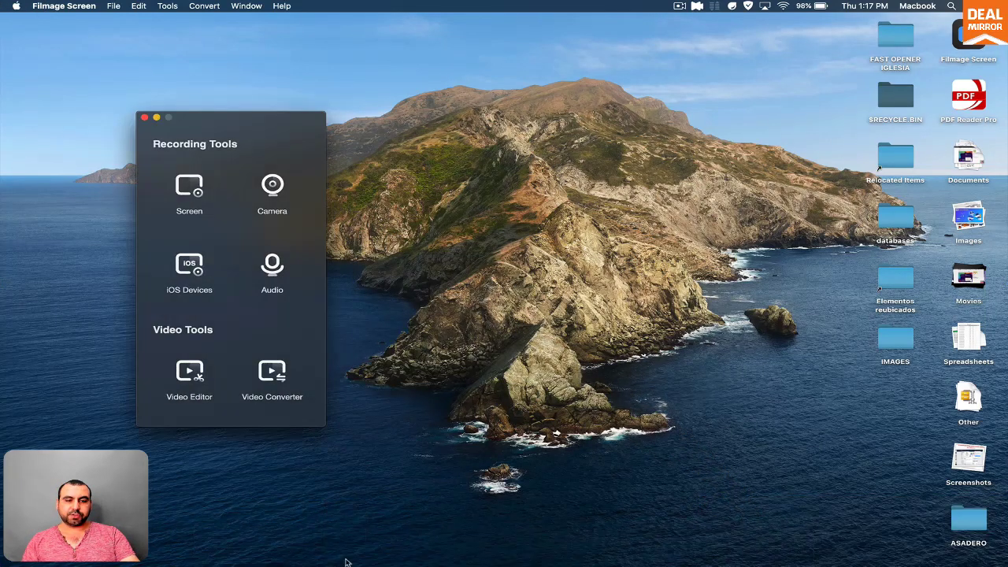
# - Bring back Chrome's DealMirror deal page and take it out of full screen
pyautogui.moveTo(346, 561)
pyautogui.click(307, 544)
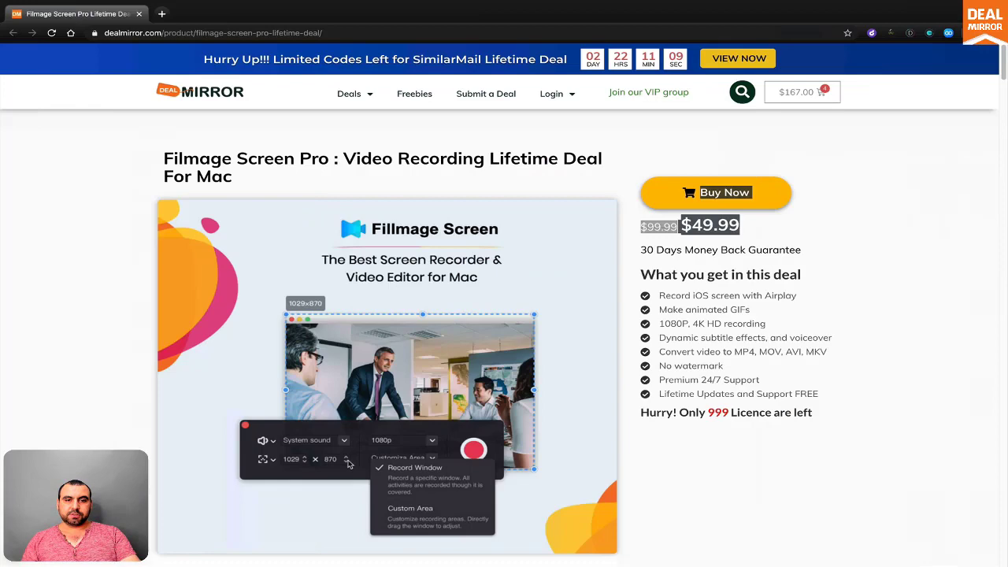
pyautogui.moveTo(73, 4)
pyautogui.click(35, 18)
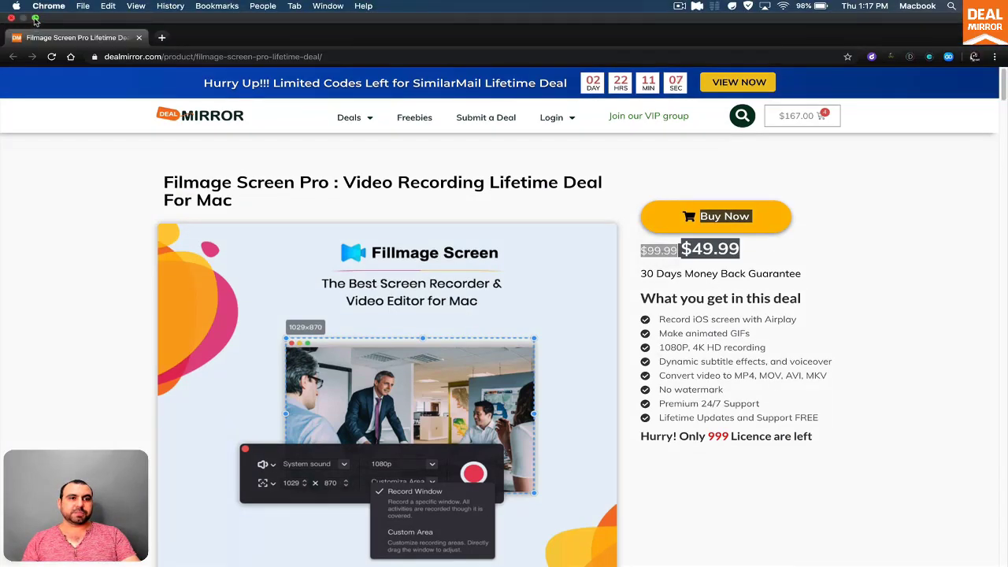
# - Reopen Filmage Screen's Recording Tools, move it up-left, and start a screen recording setup
pyautogui.moveTo(760, 560)
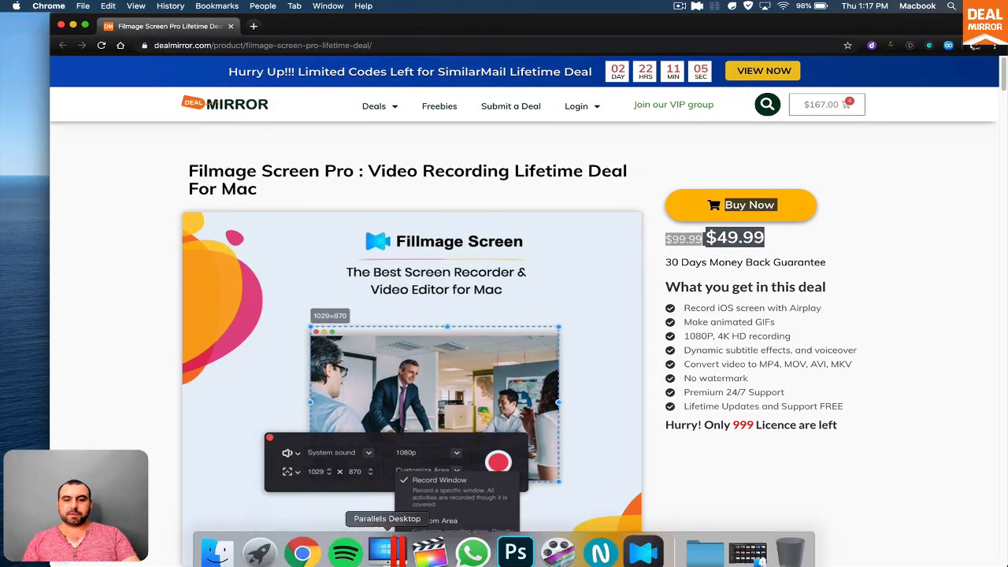
pyautogui.click(643, 551)
pyautogui.moveTo(227, 109); pyautogui.dragTo(110, 76)
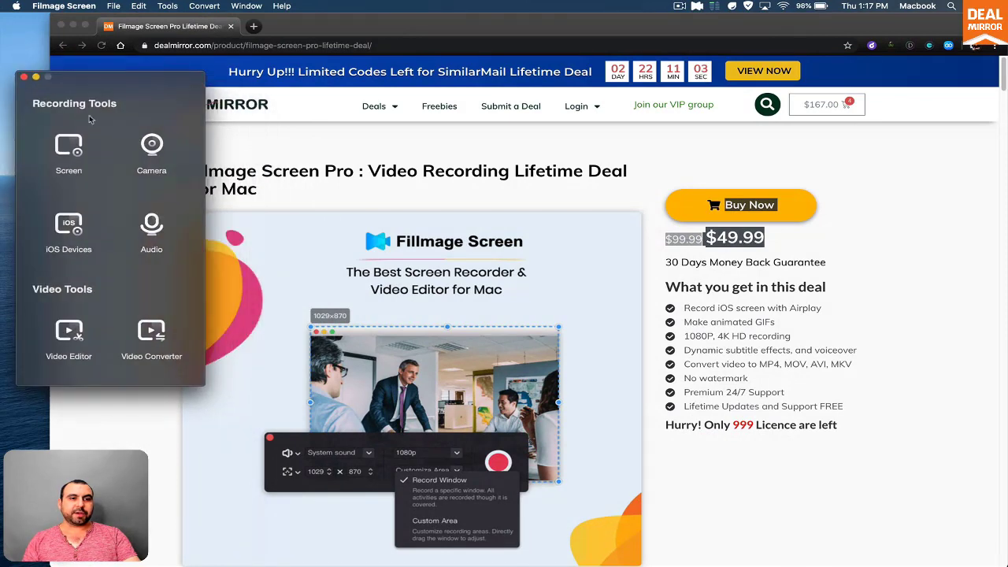
pyautogui.click(73, 146)
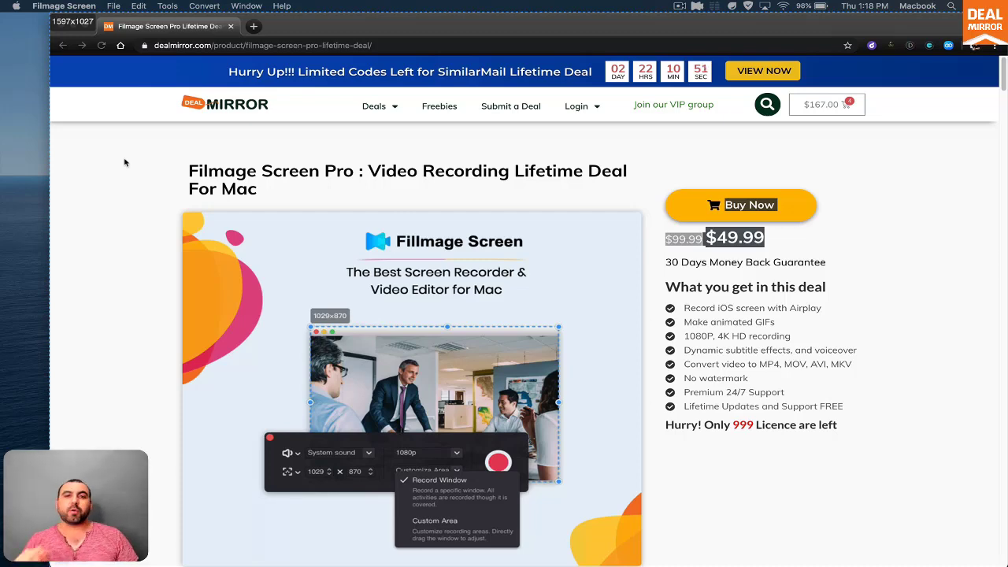
# - Target the Chrome window, trim the capture area to 1597x948, and start recording at 1080P
pyautogui.click(117, 206)
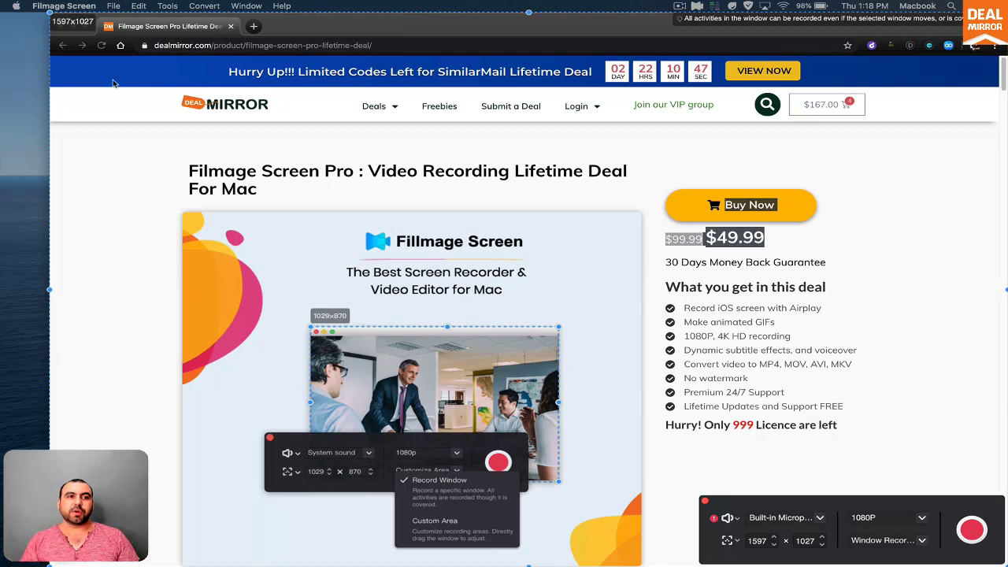
pyautogui.moveTo(52, 17); pyautogui.dragTo(50, 56)
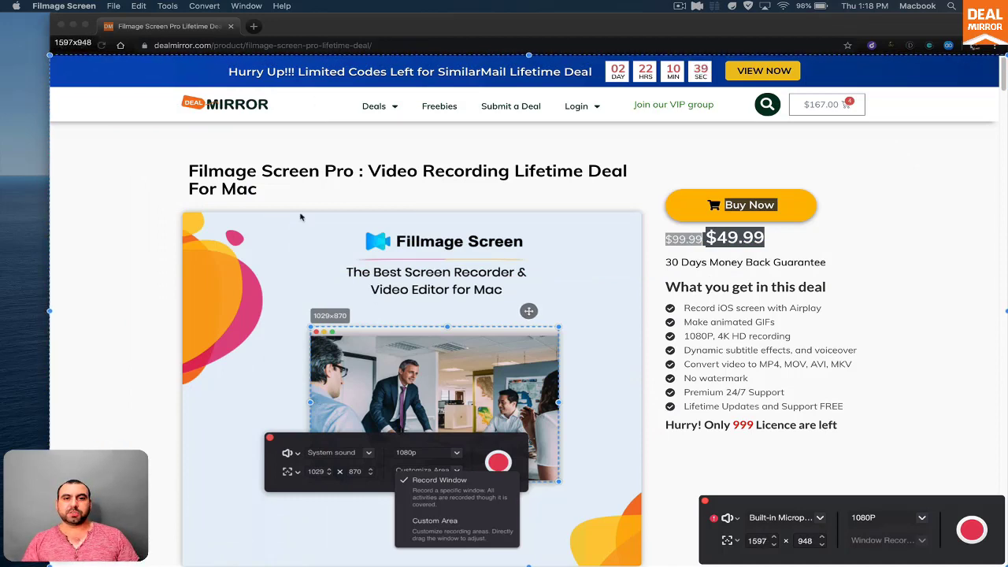
pyautogui.click(922, 518)
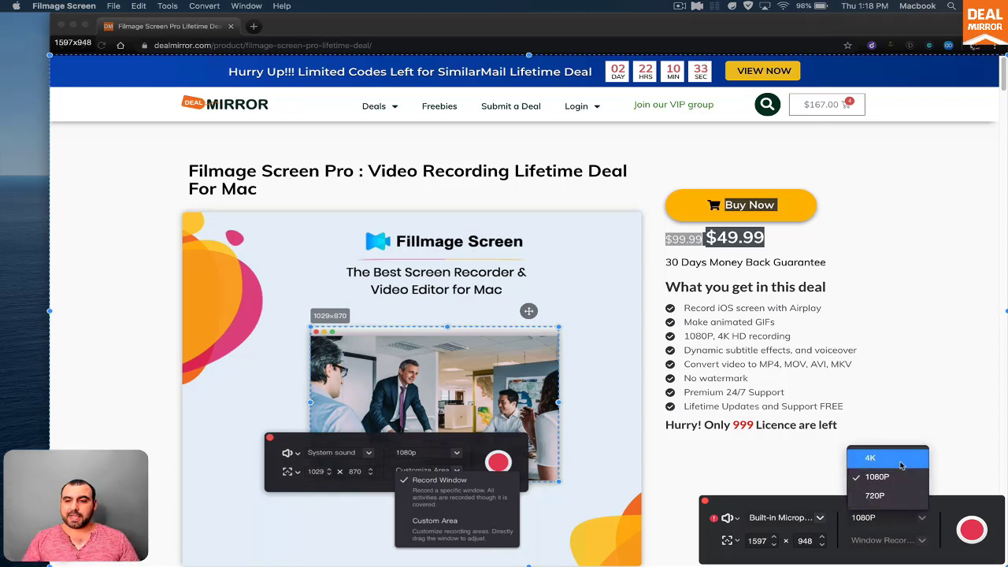
pyautogui.click(970, 530)
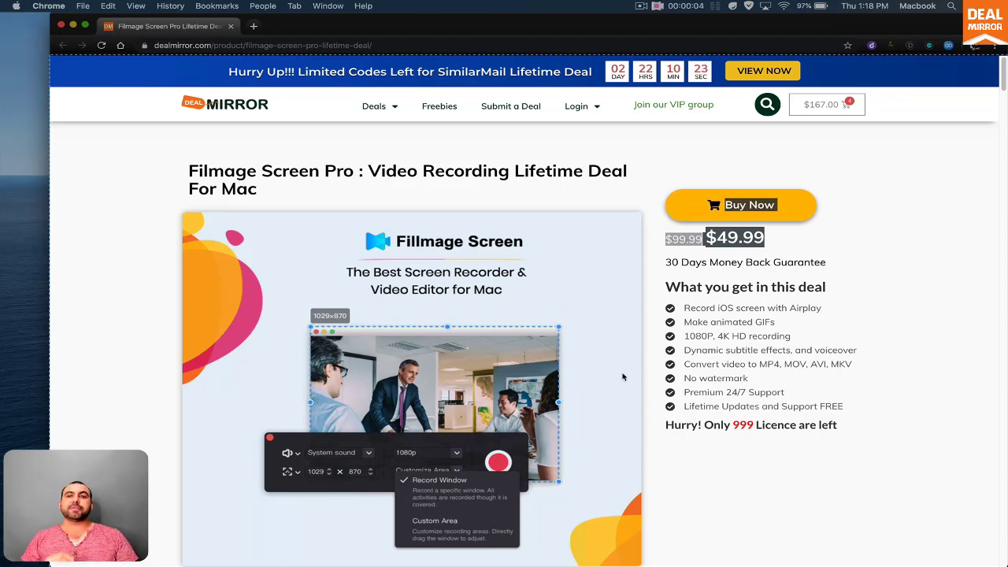
# - Stop the recording, move the preview aside, minimize Chrome, and open the clip for editing
pyautogui.click(657, 7)
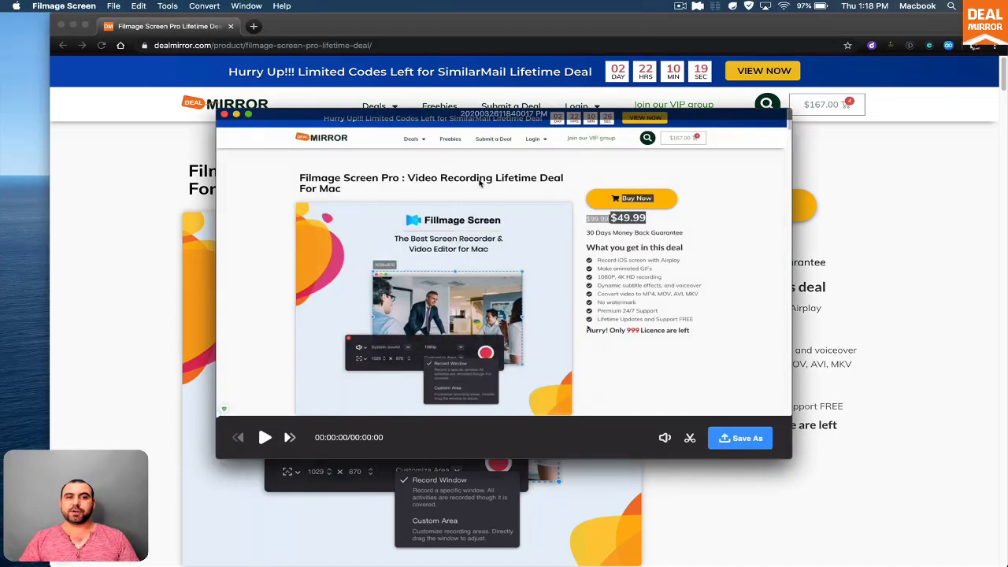
pyautogui.moveTo(431, 116); pyautogui.dragTo(398, 126)
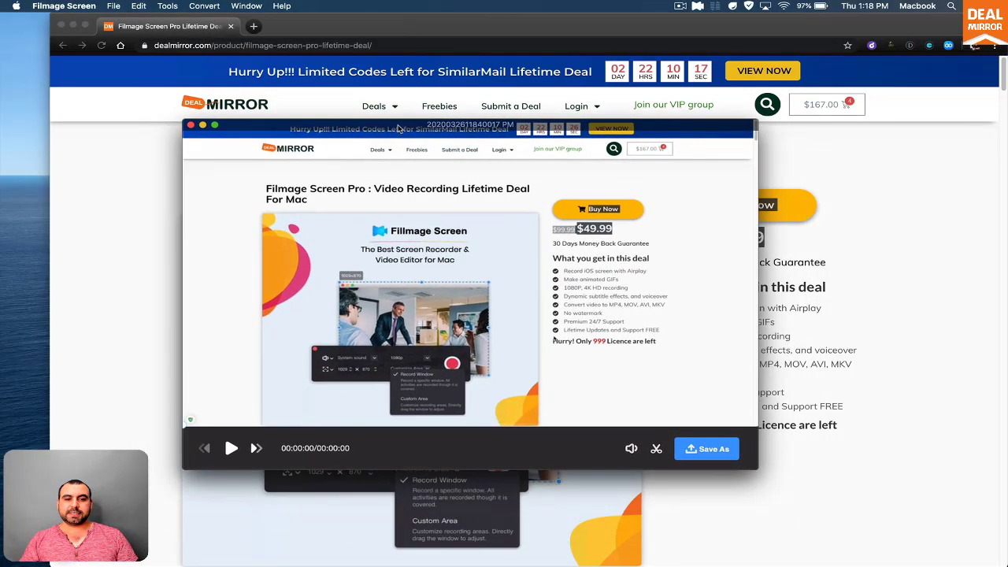
pyautogui.click(74, 27)
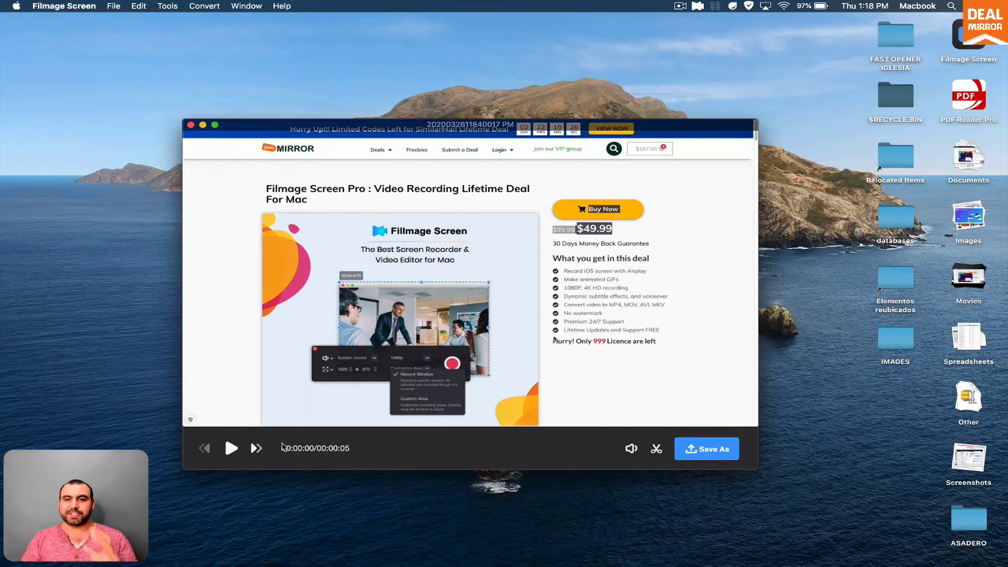
pyautogui.click(656, 449)
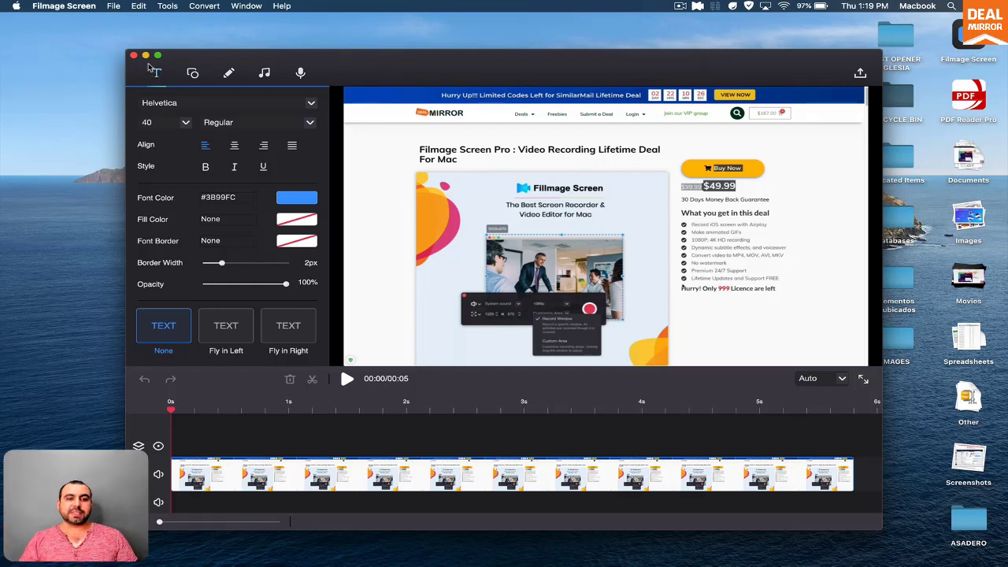
# - Add a 'DEALMIRROR' text caption onto the video preview
pyautogui.click(276, 129)
pyautogui.click(285, 128)
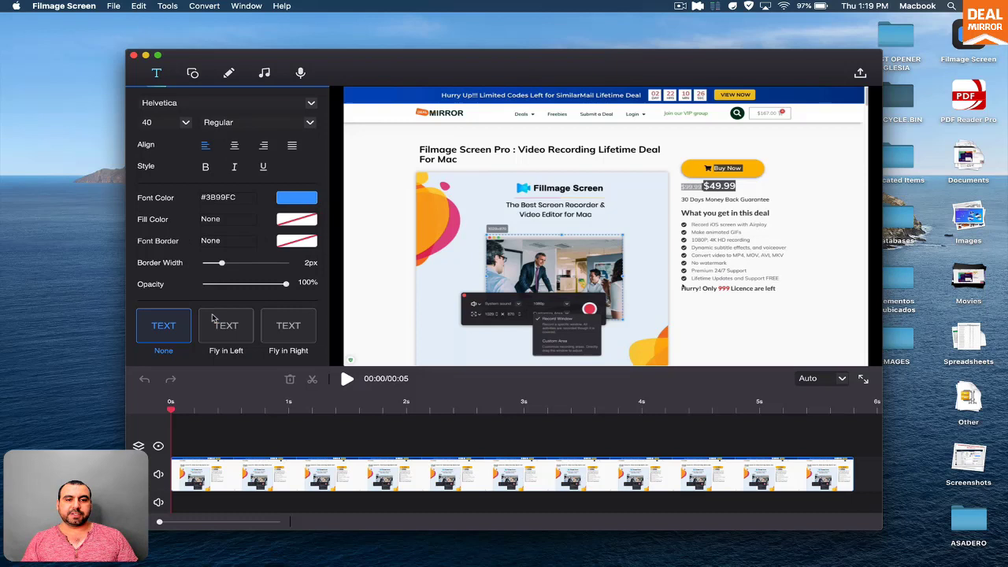
pyautogui.click(399, 293)
pyautogui.write('DEALMIRROR')
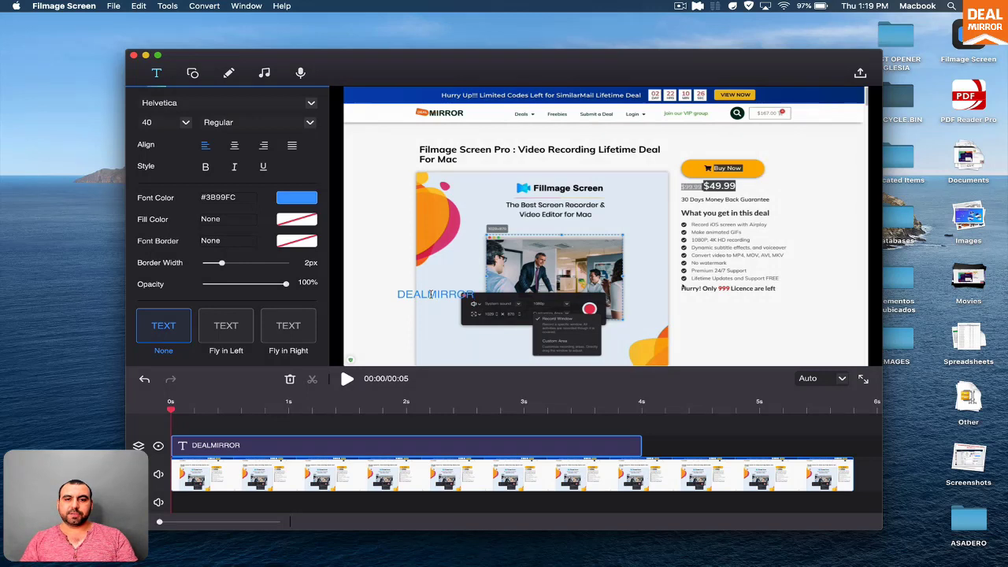
# - Style the DEALMIRROR caption Medium Italic at size 48 and select the overlay
pyautogui.doubleClick(430, 294)
pyautogui.click(309, 122)
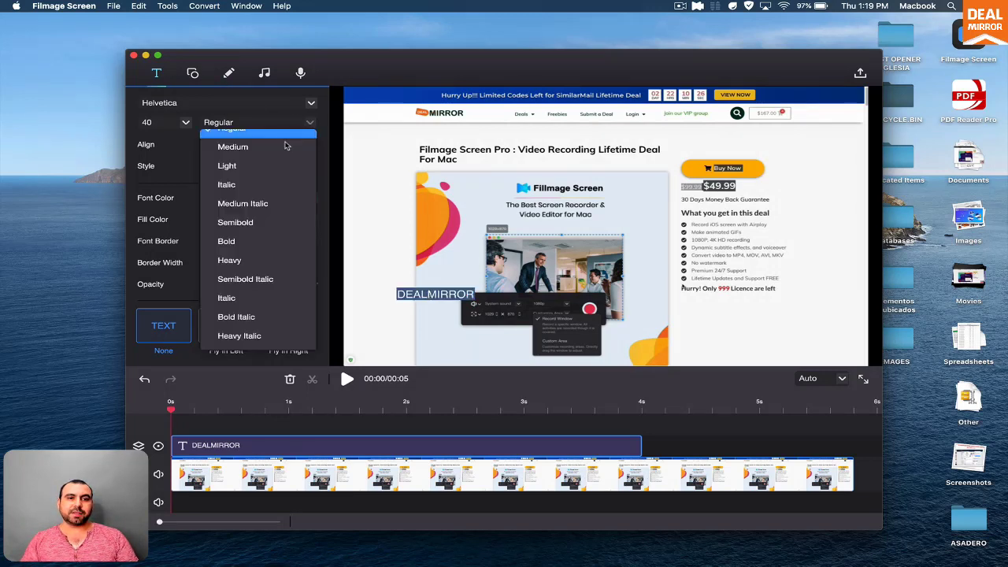
pyautogui.click(258, 208)
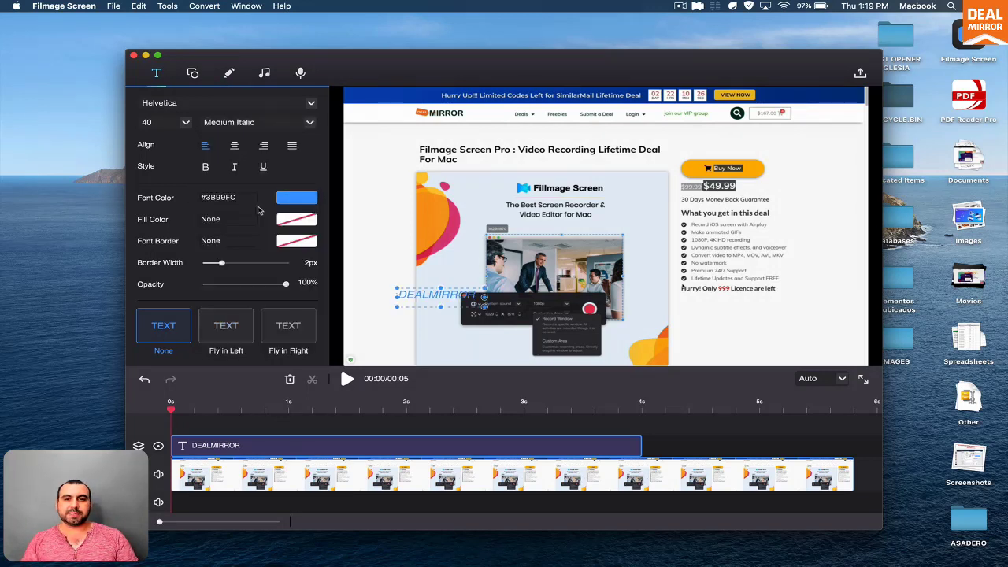
pyautogui.click(185, 122)
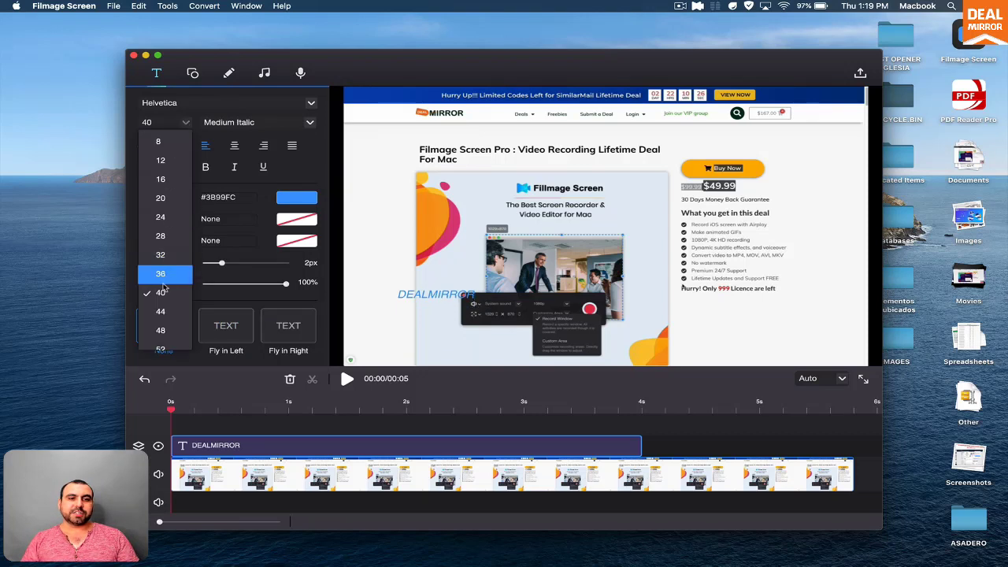
pyautogui.click(161, 331)
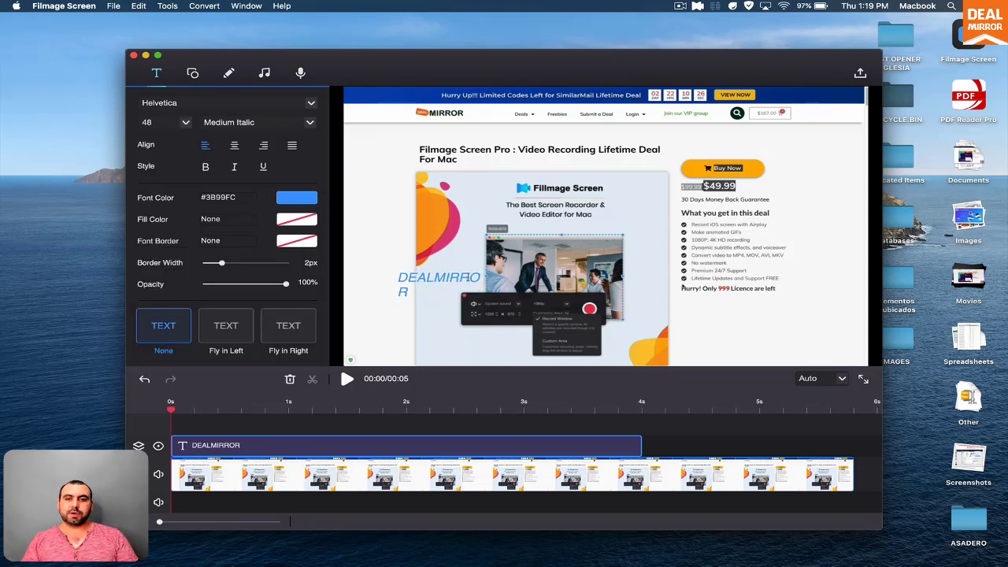
pyautogui.click(460, 277)
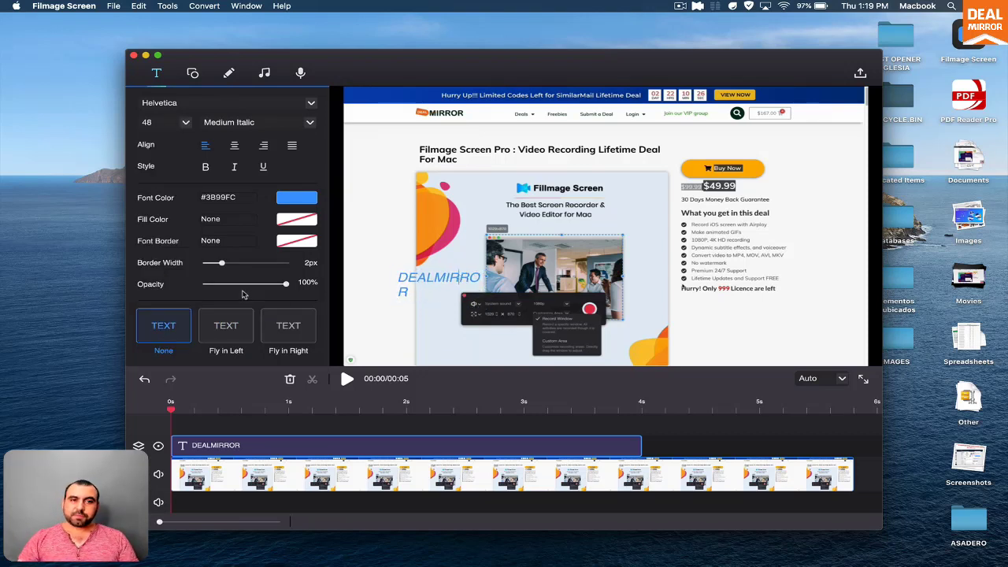
# - Draw an arrow shape beside the $49.99 price
pyautogui.click(193, 73)
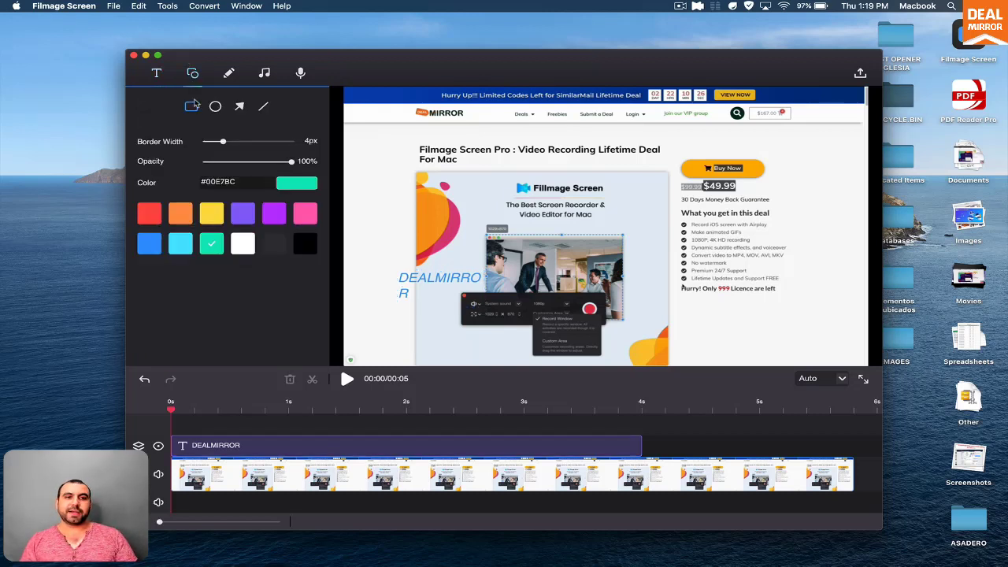
pyautogui.click(239, 107)
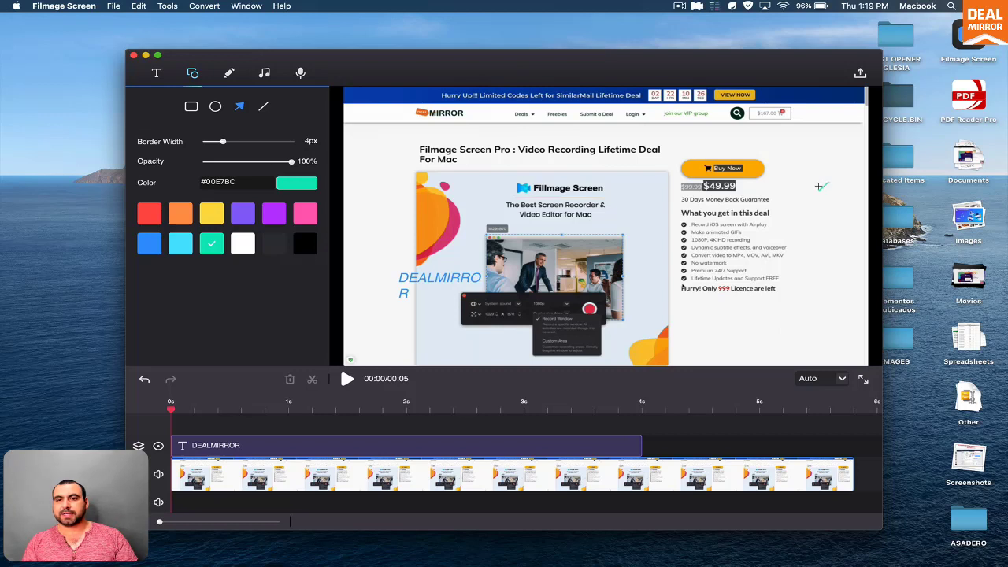
pyautogui.moveTo(819, 186); pyautogui.dragTo(742, 183)
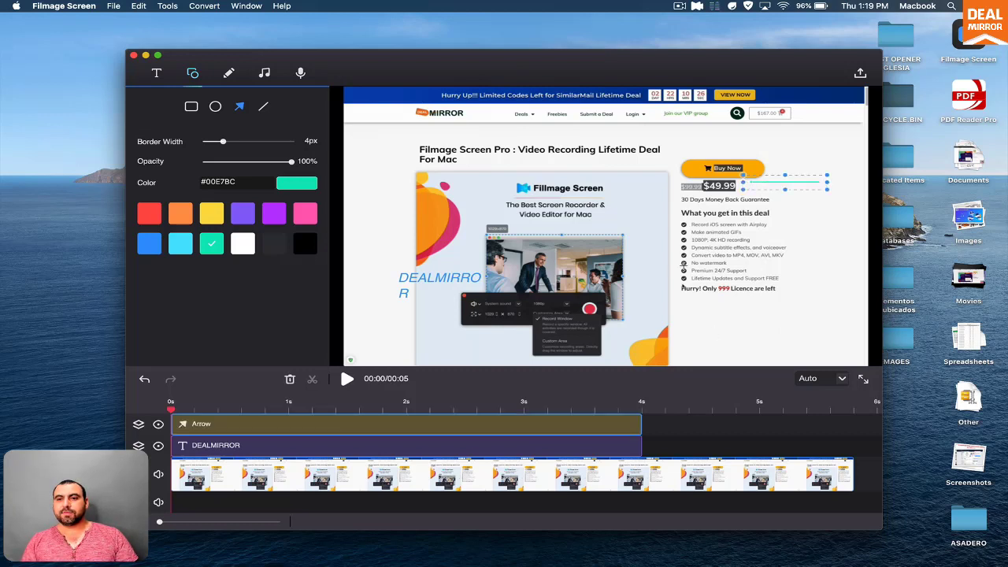
# - Draw a diagonal line below DEALMIRROR, colour it violet, and thicken it to 19px
pyautogui.click(263, 106)
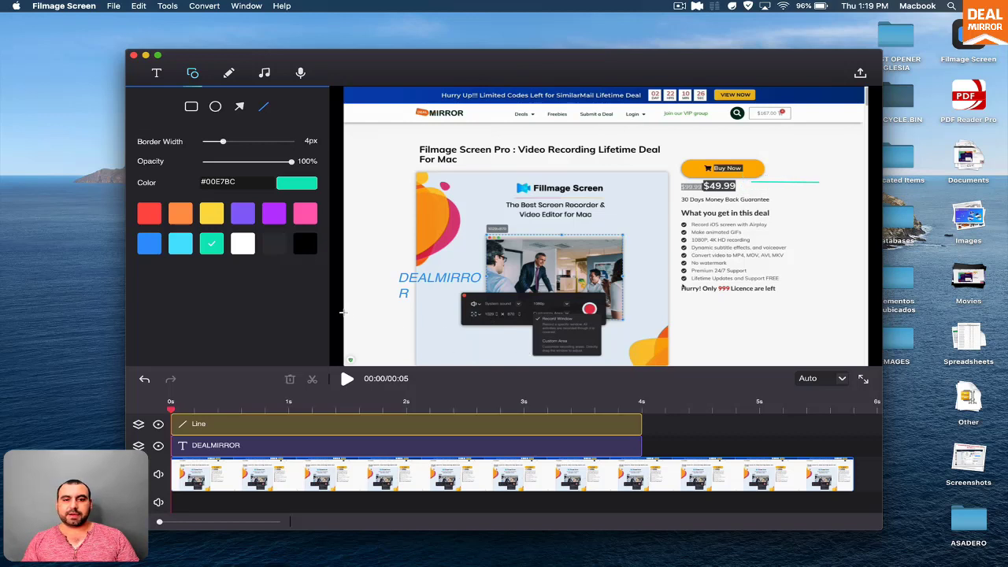
pyautogui.moveTo(361, 300); pyautogui.dragTo(461, 347)
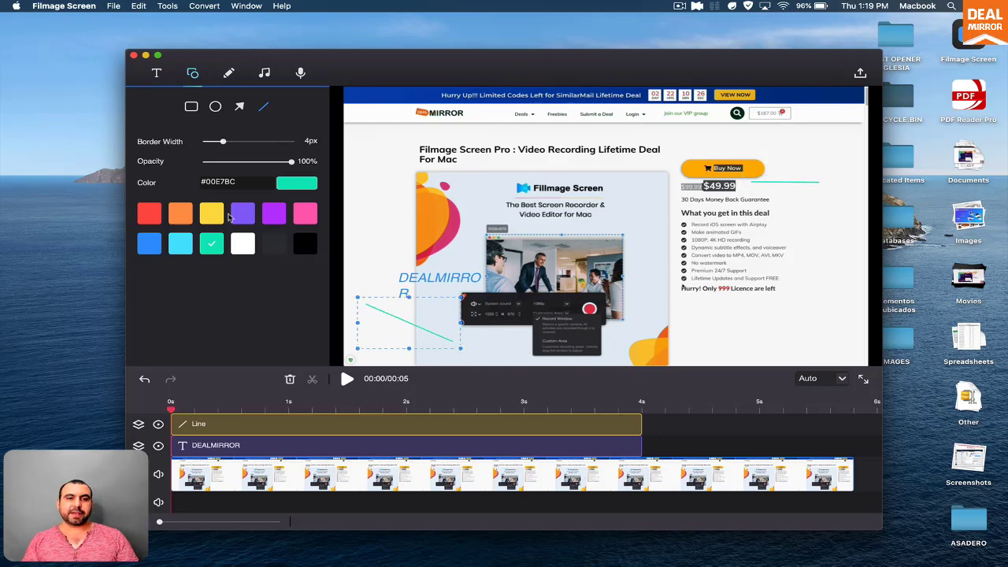
pyautogui.click(149, 215)
pyautogui.click(216, 242)
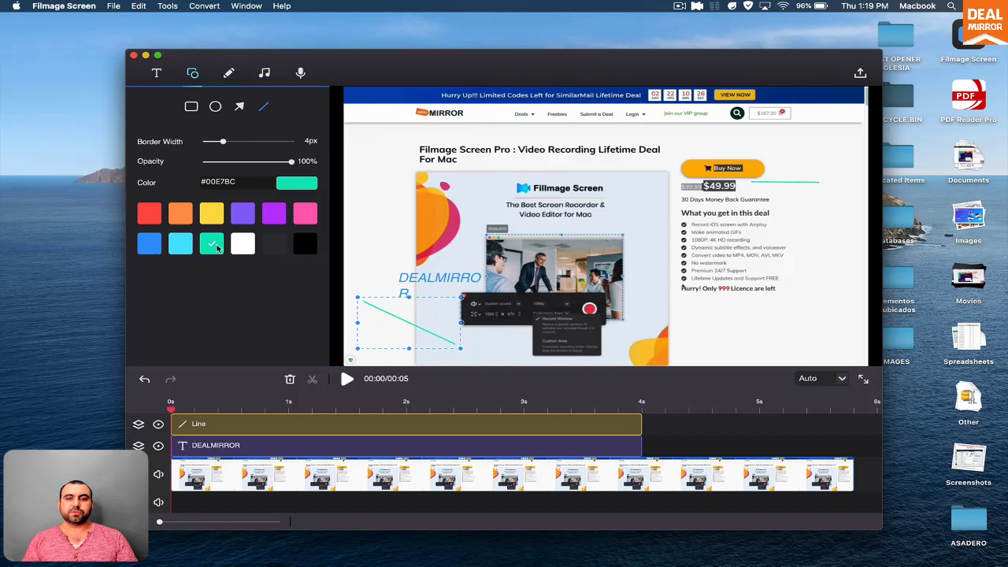
pyautogui.click(246, 220)
pyautogui.click(278, 221)
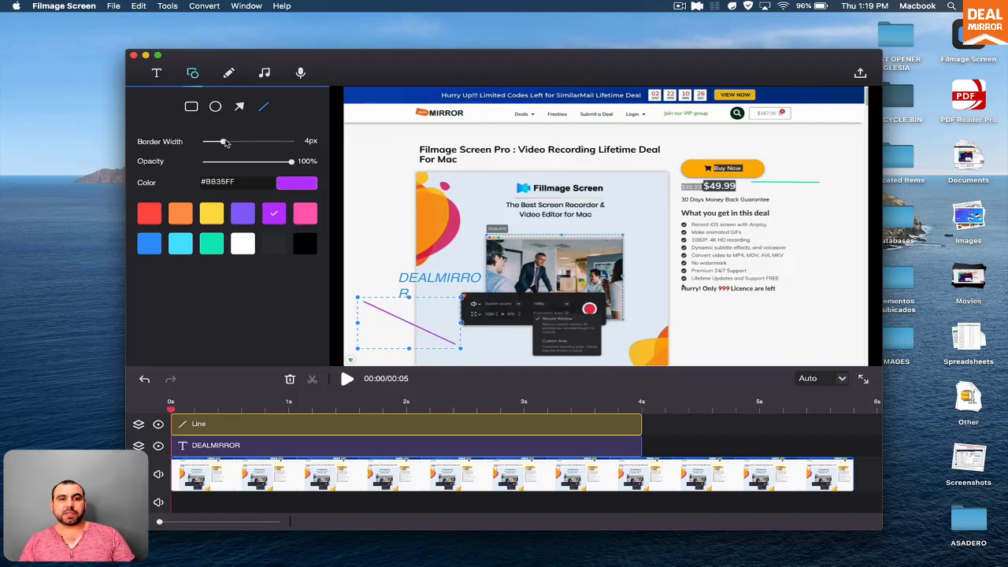
pyautogui.moveTo(224, 142); pyautogui.dragTo(292, 162)
# - Sketch a freehand pen arrow across the page and circle the $49.99 price
pyautogui.click(228, 80)
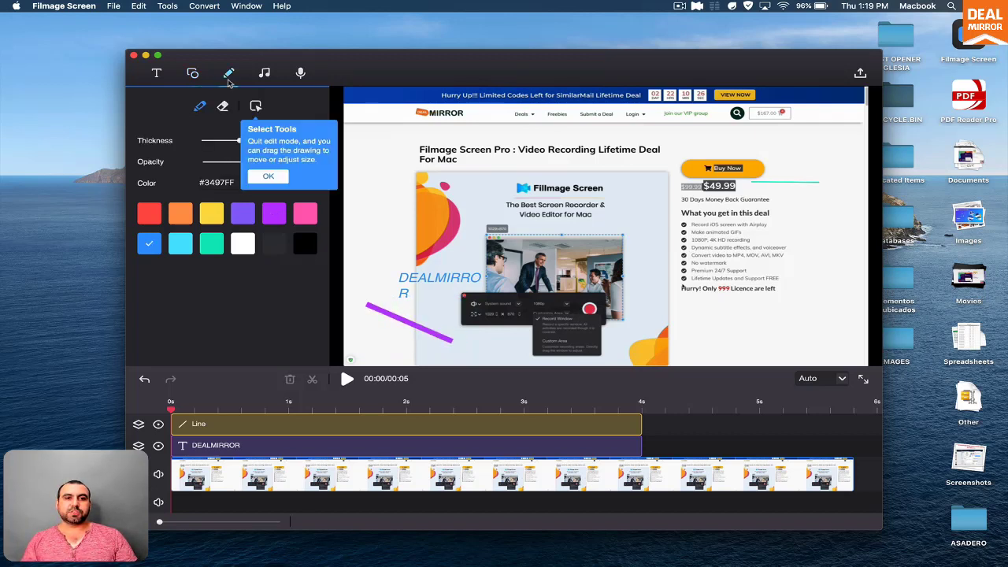
pyautogui.moveTo(444, 182)
pyautogui.mouseDown()
pyautogui.moveTo(479, 226)
pyautogui.moveTo(737, 272)
pyautogui.moveTo(694, 316)
pyautogui.moveTo(733, 264)
pyautogui.mouseUp()
pyautogui.moveTo(768, 171)
pyautogui.mouseDown()
pyautogui.moveTo(701, 170)
pyautogui.moveTo(718, 203)
pyautogui.moveTo(788, 175)
pyautogui.mouseUp()
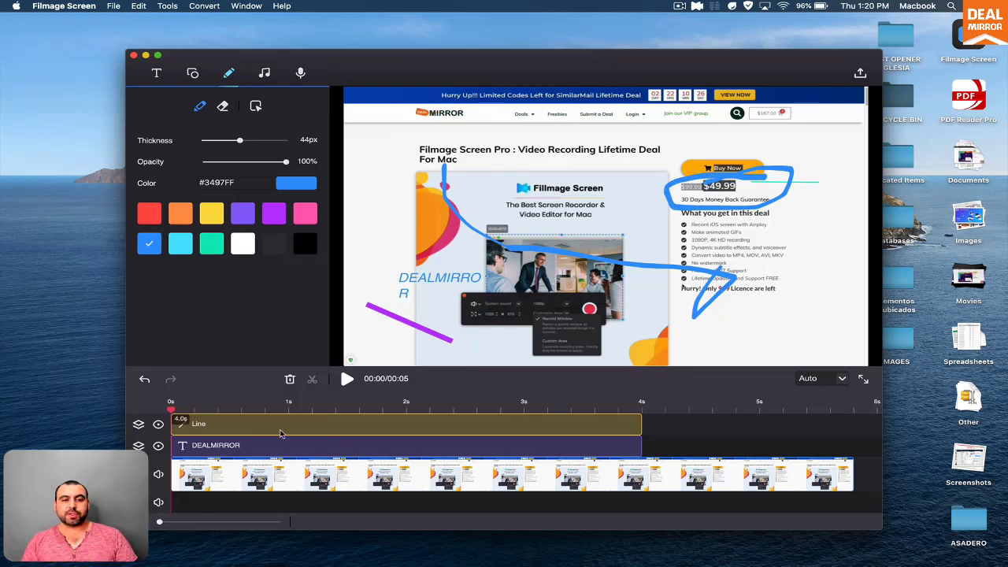
# - Shift the Line clips to about 0.7s and the DEALMIRROR text clip later on the timeline
pyautogui.moveTo(265, 427); pyautogui.dragTo(344, 425)
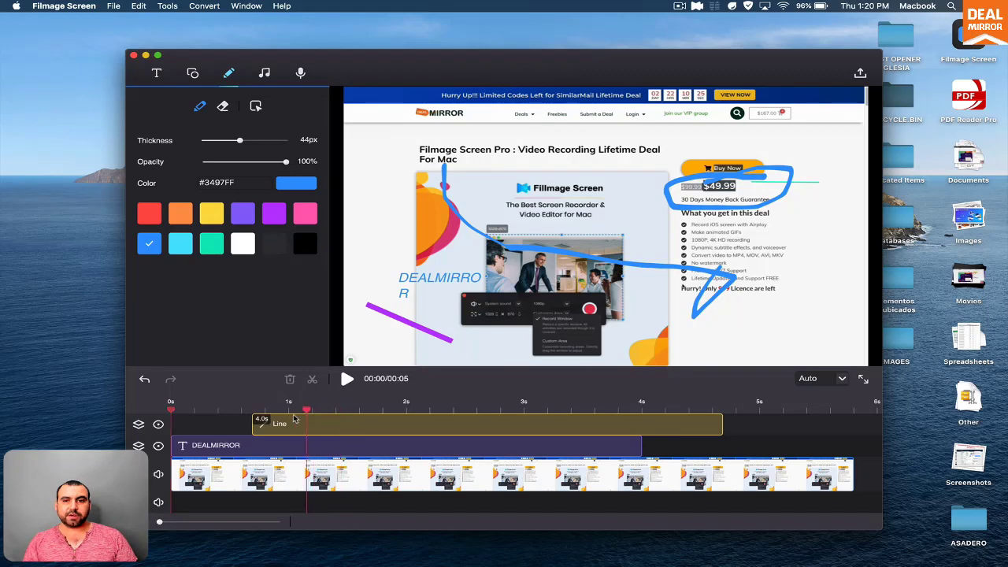
pyautogui.moveTo(230, 446); pyautogui.dragTo(298, 446)
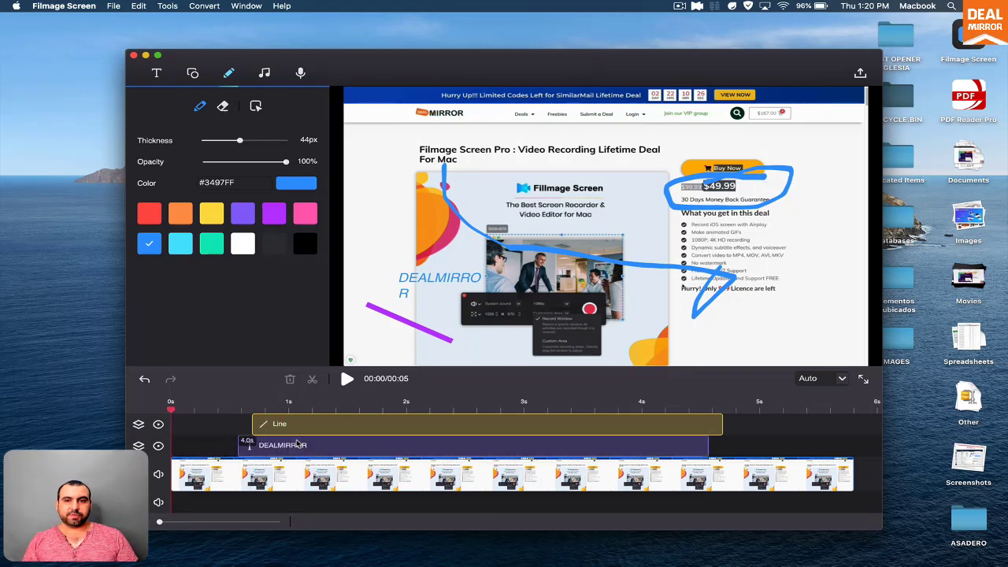
pyautogui.click(301, 408)
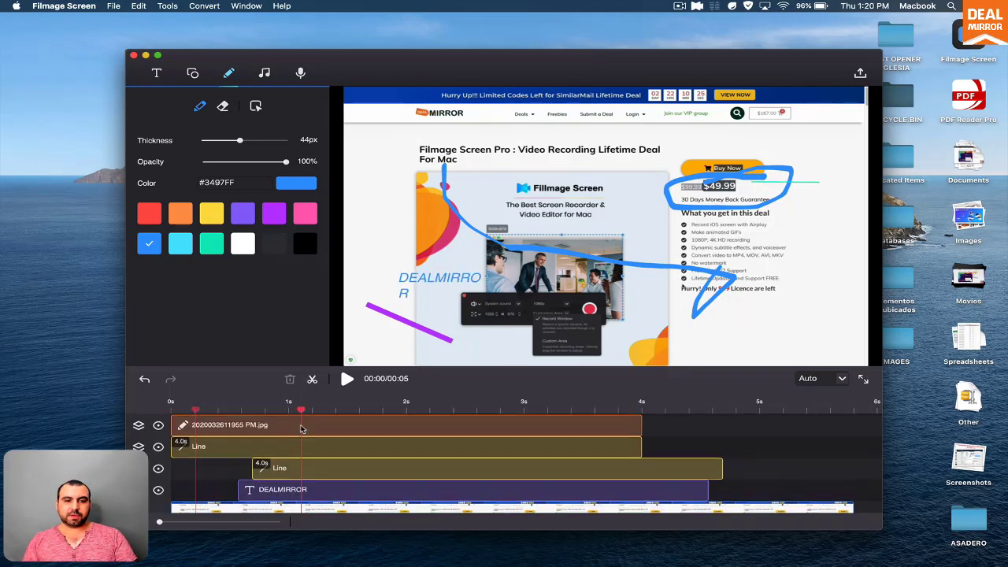
pyautogui.moveTo(179, 438); pyautogui.dragTo(300, 434)
pyautogui.click(211, 418)
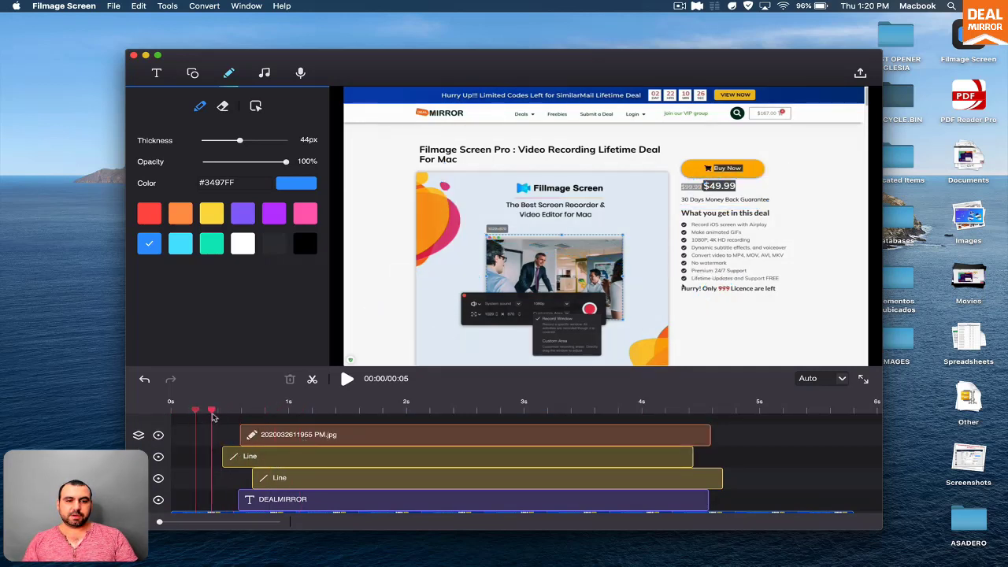
pyautogui.moveTo(212, 418); pyautogui.dragTo(329, 406)
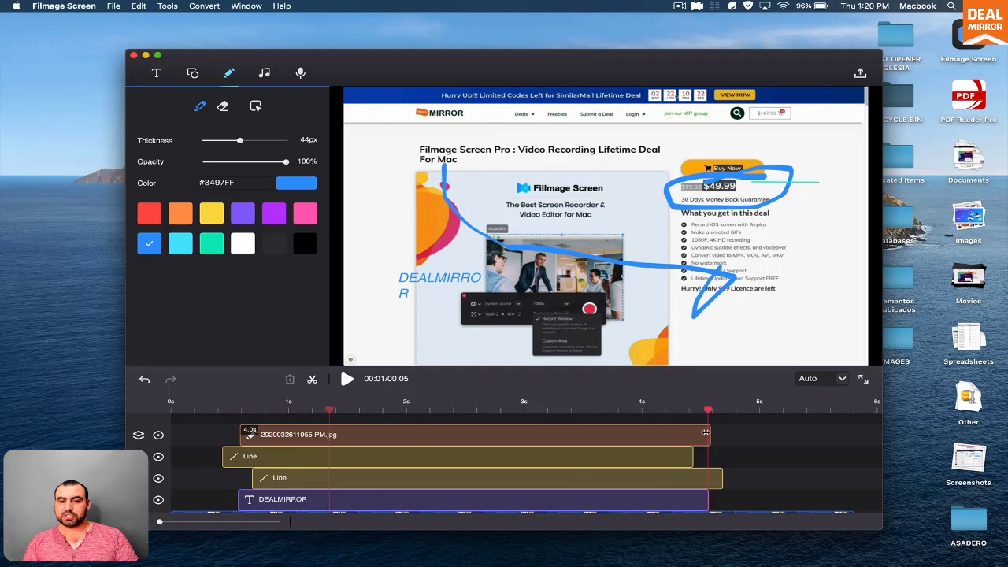
# - Trim the pen drawing clip to about one second, preview it, and move it to near 2s
pyautogui.moveTo(705, 433); pyautogui.dragTo(329, 434)
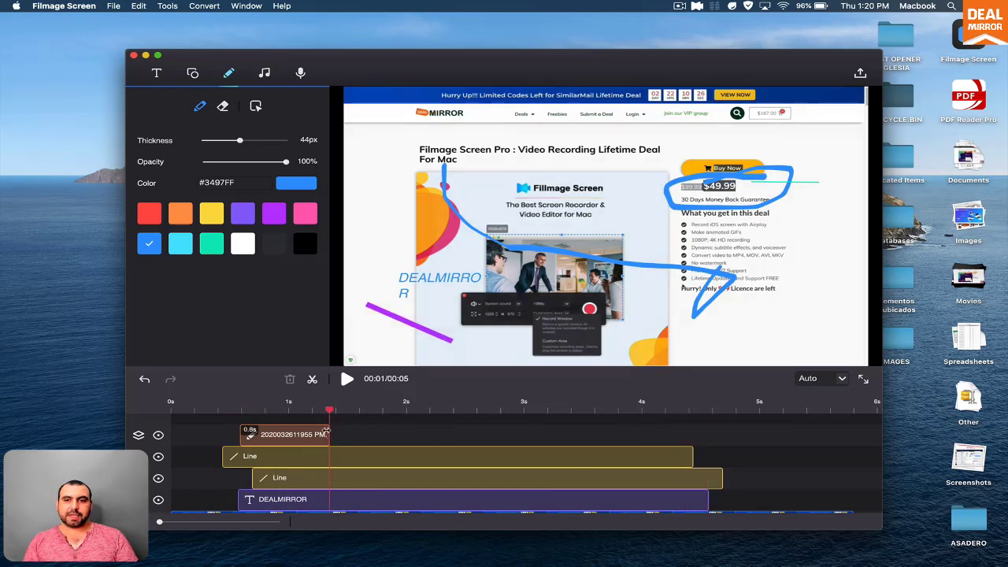
pyautogui.click(238, 414)
pyautogui.press('space')
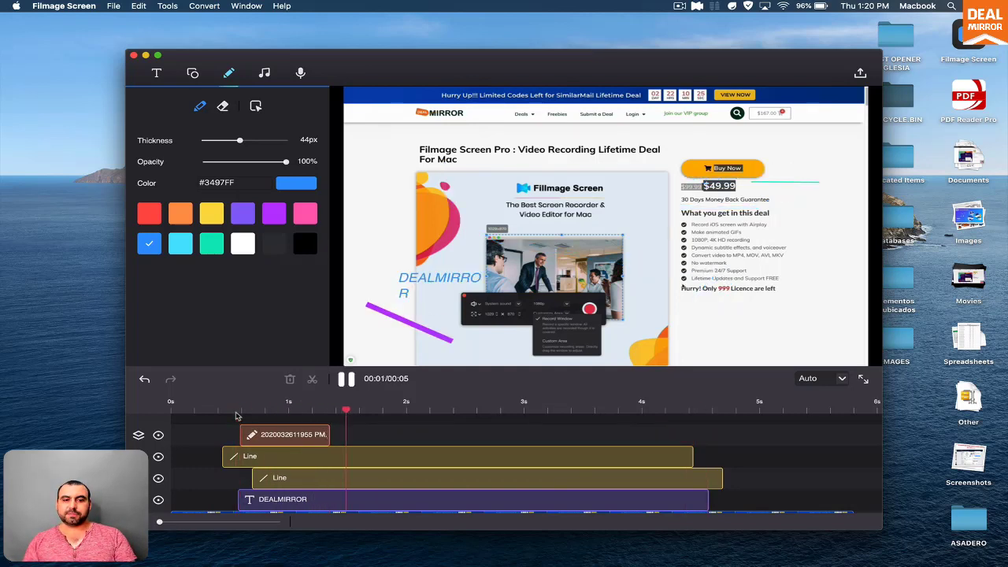
pyautogui.press('space')
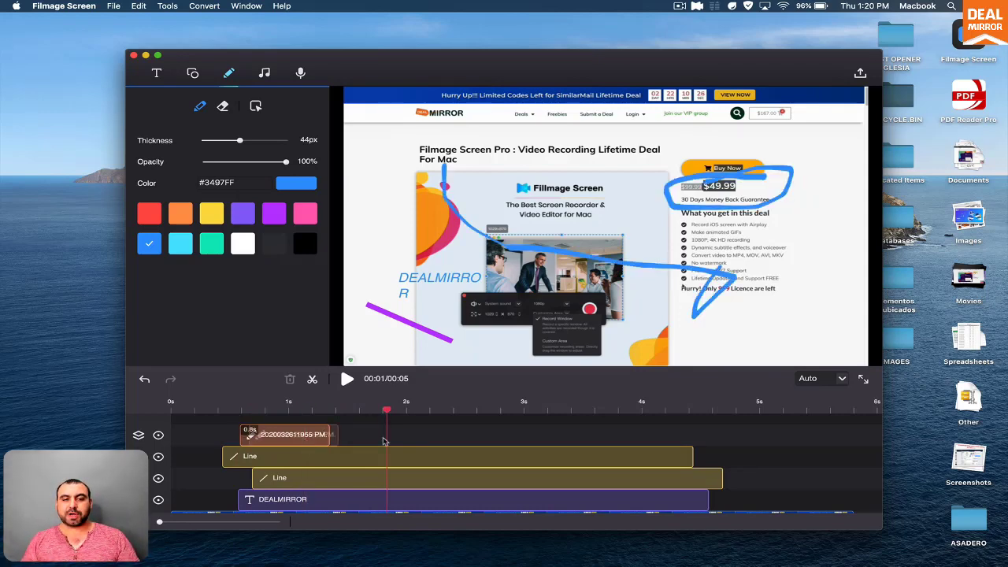
pyautogui.moveTo(283, 434)
pyautogui.mouseDown()
pyautogui.moveTo(426, 434)
pyautogui.moveTo(399, 434)
pyautogui.mouseUp()
pyautogui.scroll(-3, 483, 458)
pyautogui.scroll(3, 484, 458)
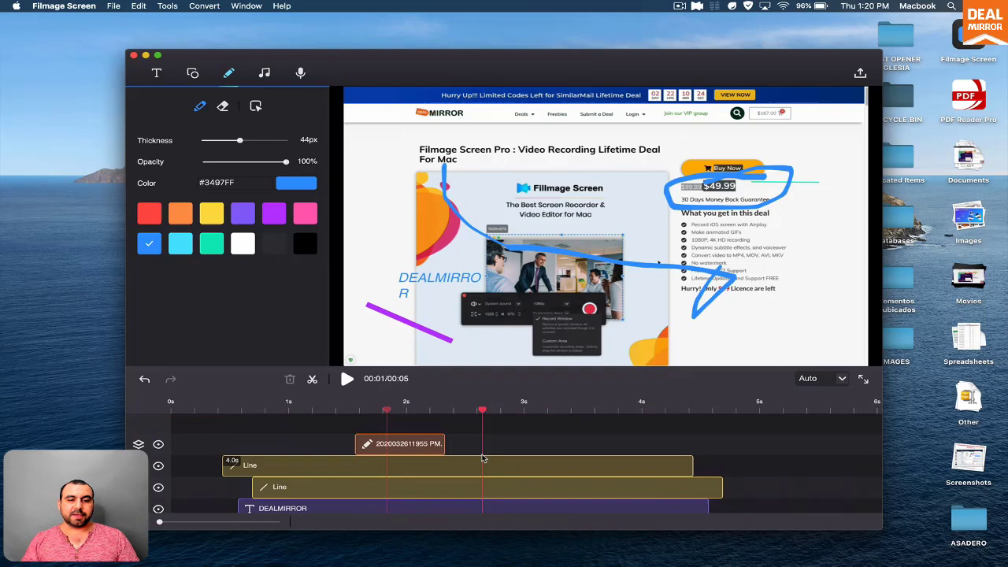
pyautogui.scroll(-3, 484, 458)
pyautogui.scroll(1, 484, 459)
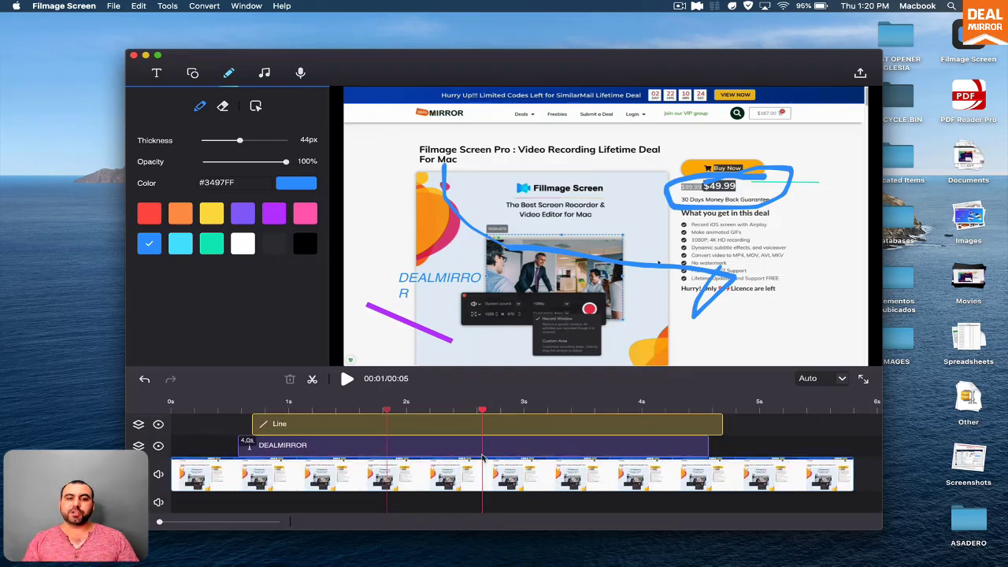
pyautogui.moveTo(159, 522)
pyautogui.mouseDown()
pyautogui.moveTo(206, 522)
pyautogui.moveTo(159, 522)
pyautogui.mouseUp()
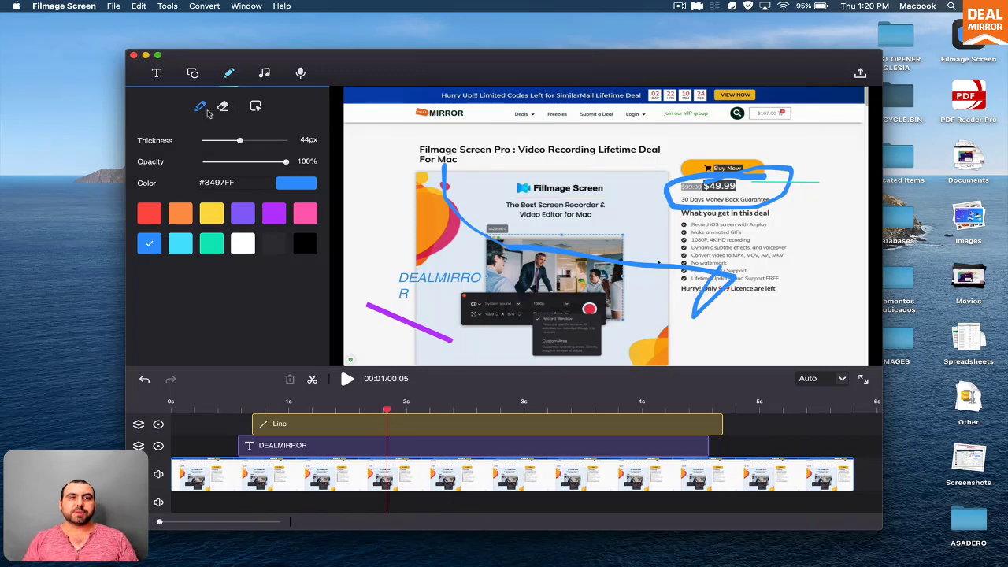
# - Browse the background music library and the voice-over recording options
pyautogui.click(264, 73)
pyautogui.scroll(-5, 241, 268)
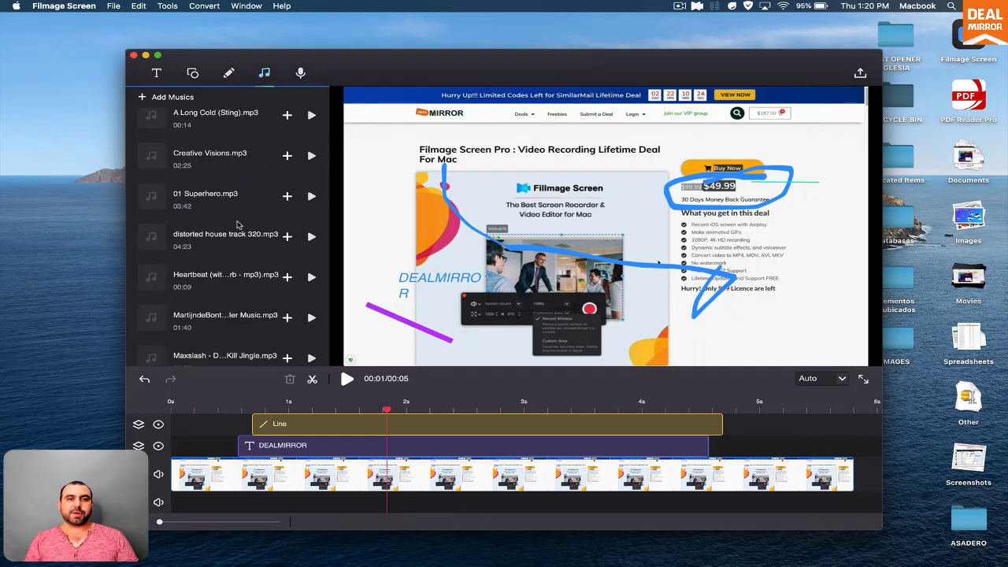
pyautogui.scroll(5, 246, 189)
pyautogui.click(300, 72)
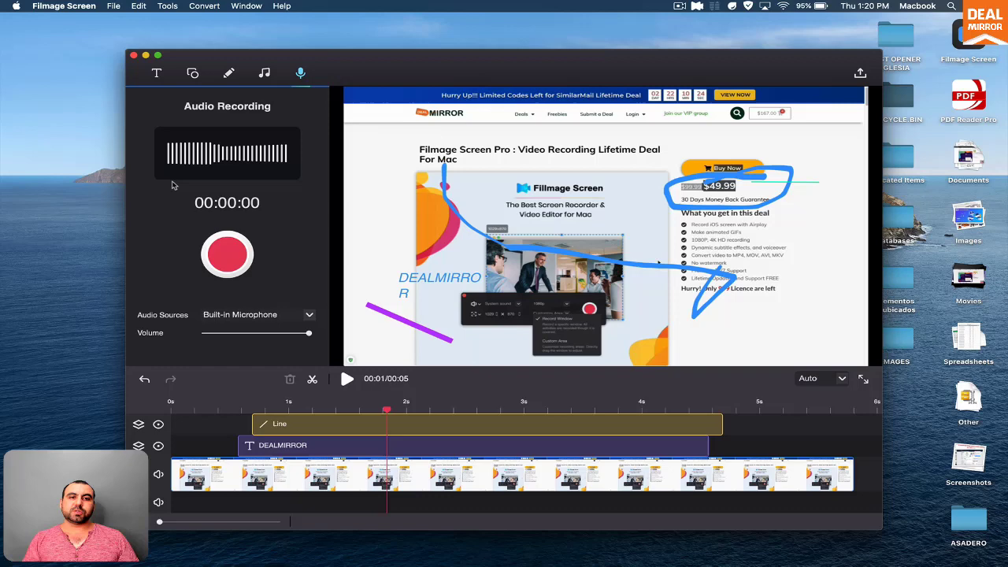
# - Return to the text options and close the editor, deleting the edits
pyautogui.click(156, 72)
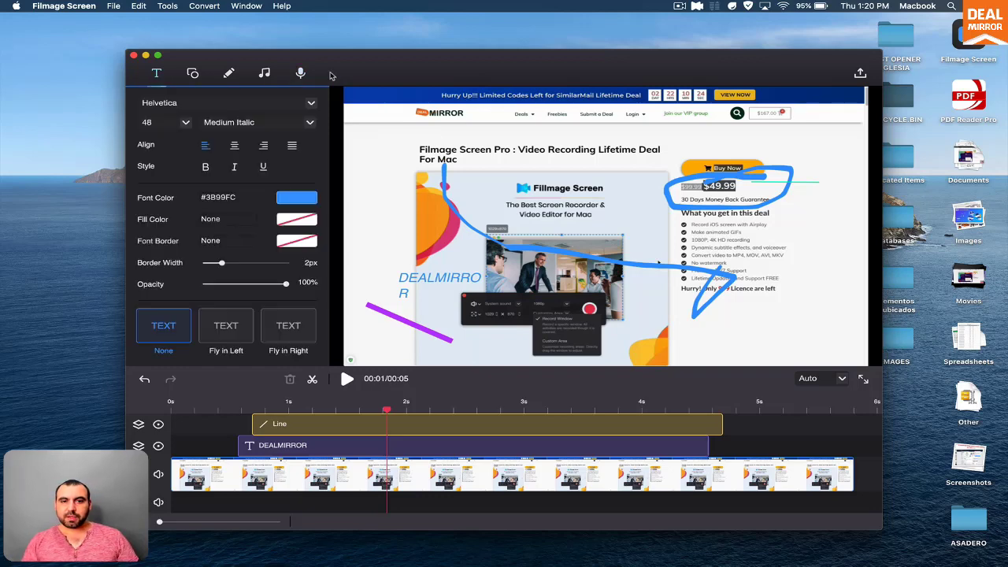
pyautogui.click(133, 55)
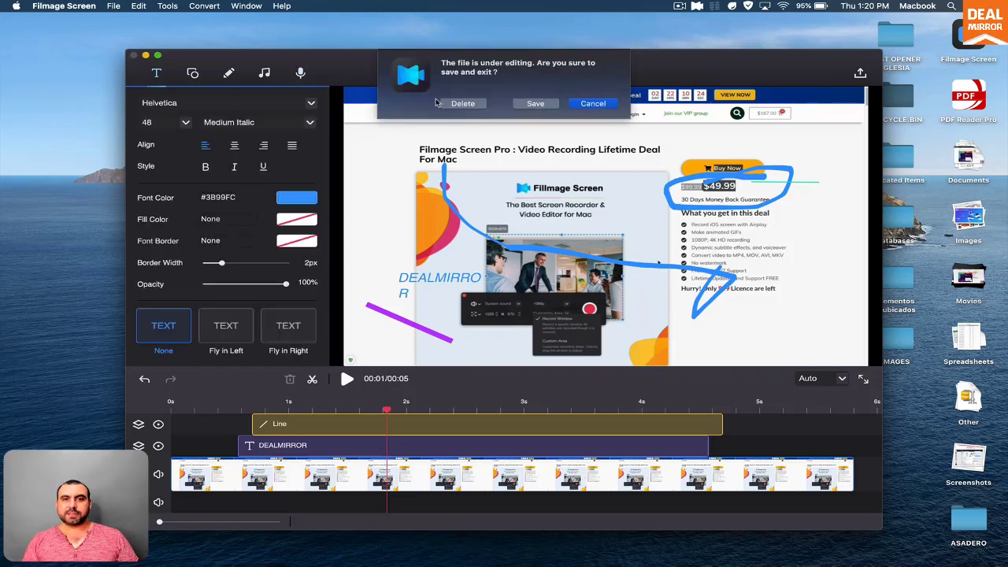
pyautogui.click(463, 103)
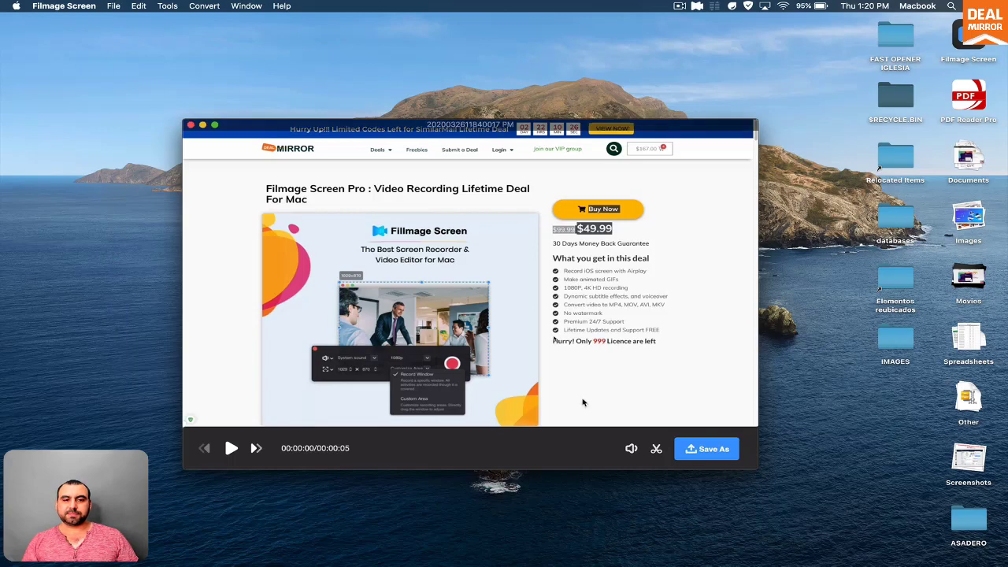
# - Close the preview player, shift the tools launcher right and open the FaceTime camera recorder
pyautogui.click(189, 124)
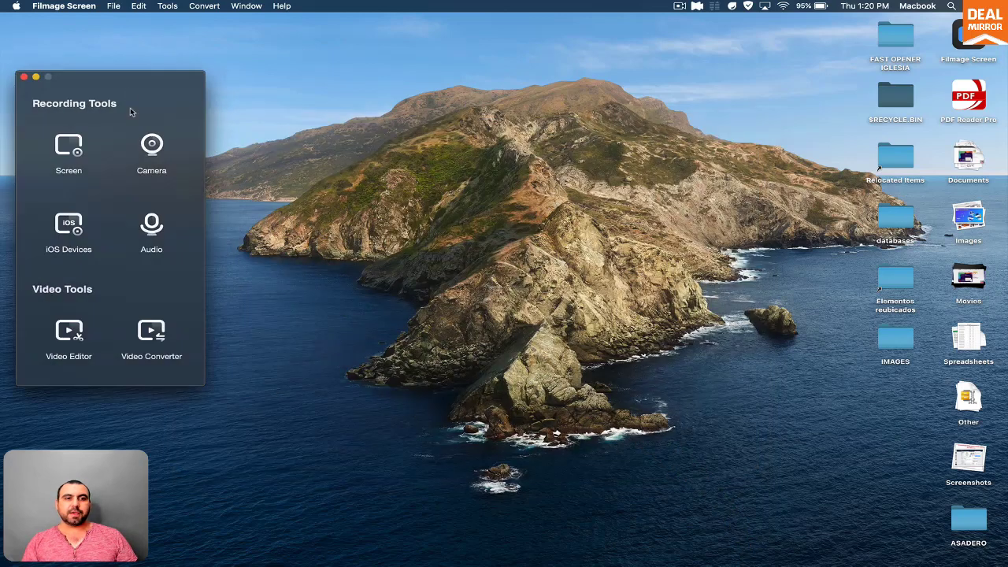
pyautogui.moveTo(181, 81); pyautogui.dragTo(227, 81)
pyautogui.click(224, 145)
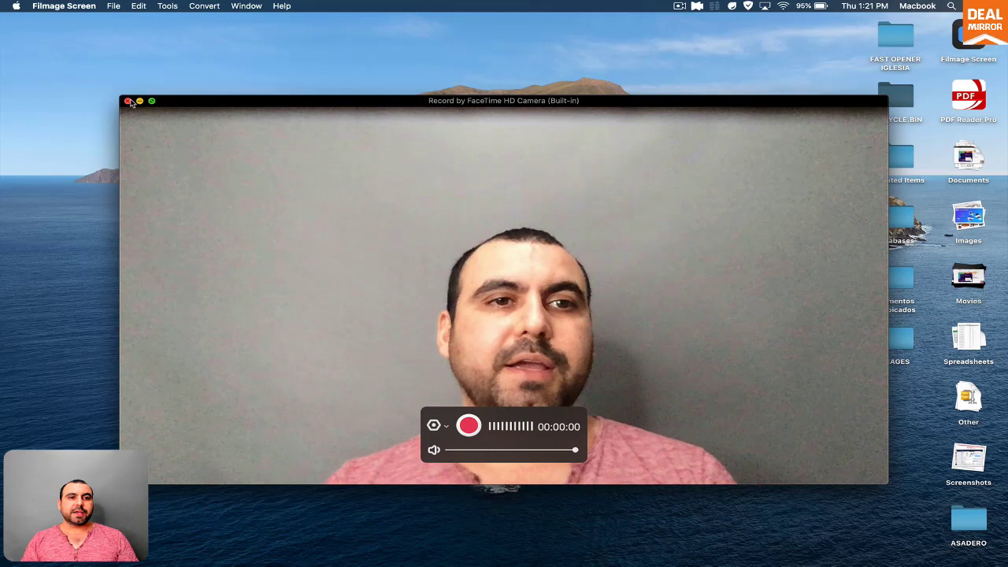
# - Check the camera source, audio and quality options, then close the camera recording window
pyautogui.click(438, 426)
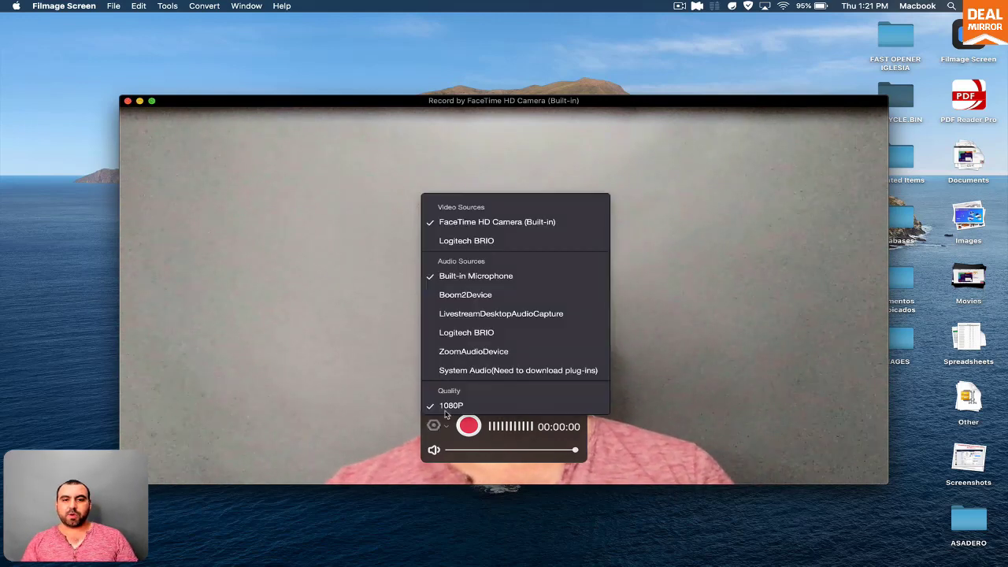
pyautogui.click(247, 197)
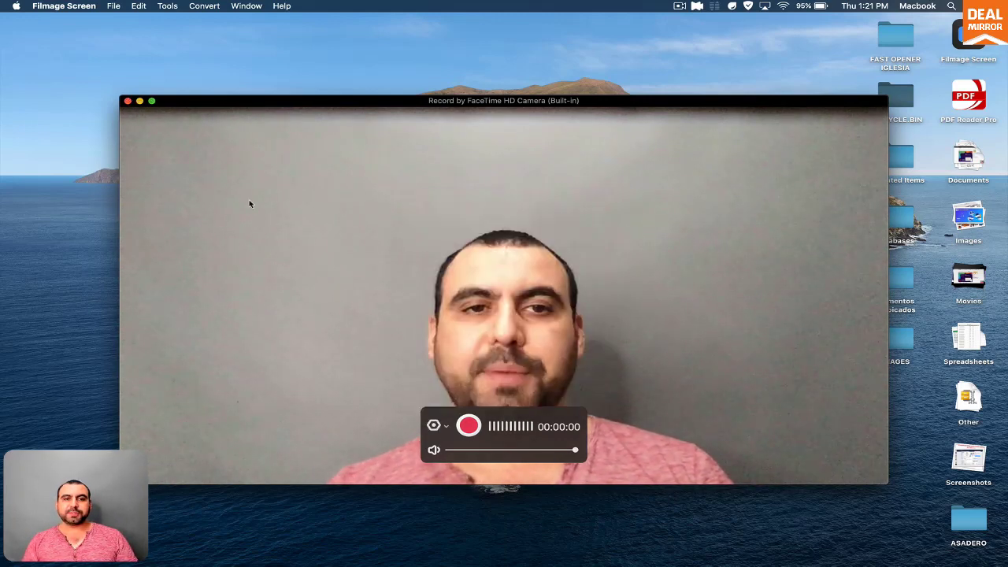
pyautogui.click(128, 101)
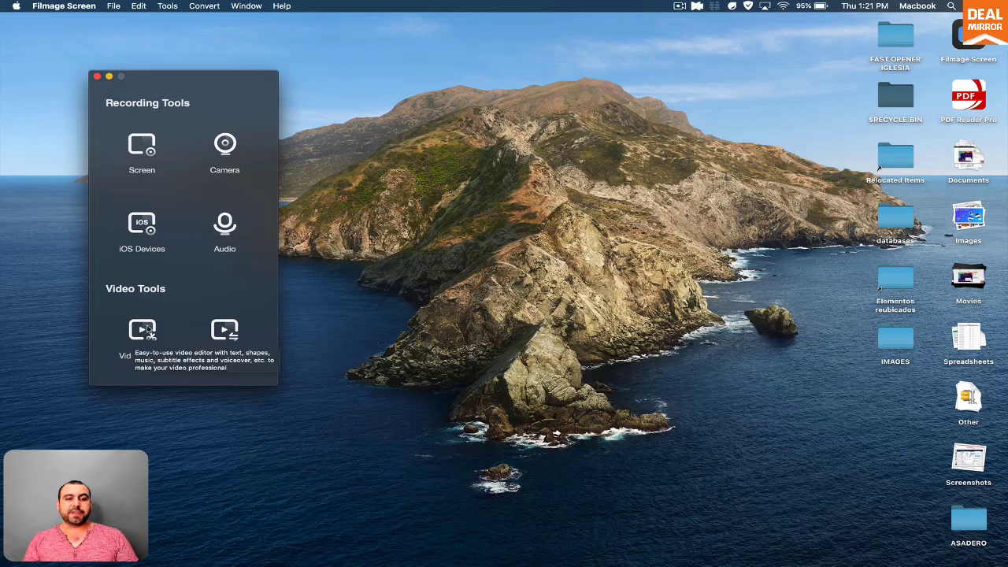
pyautogui.click(224, 329)
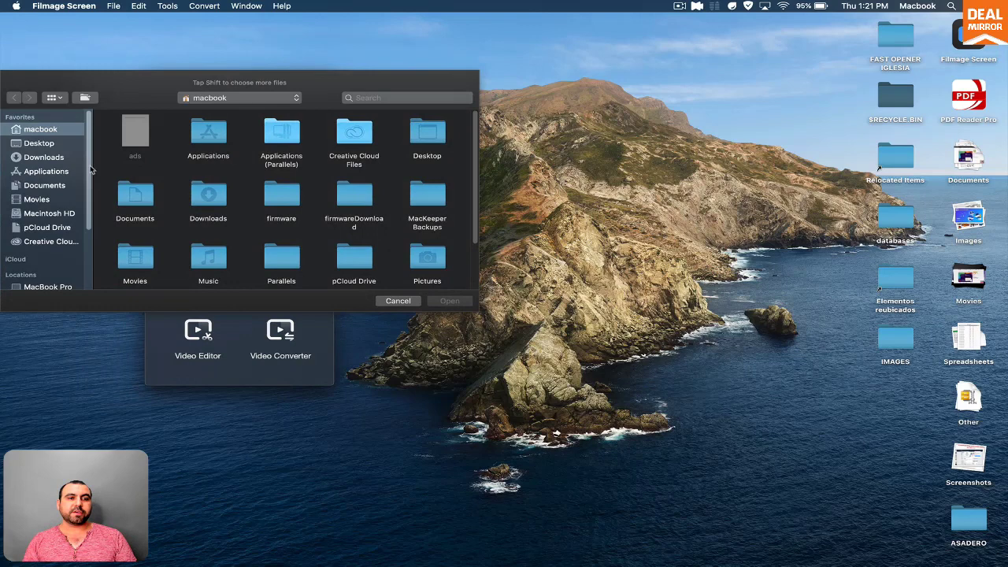
pyautogui.click(52, 145)
pyautogui.scroll(-5, 275, 216)
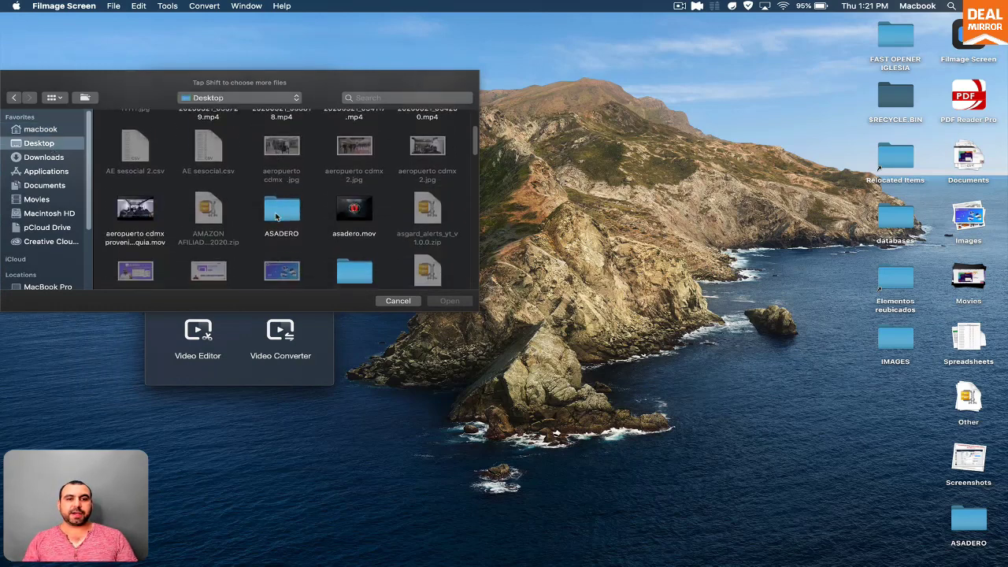
pyautogui.scroll(-2, 276, 217)
pyautogui.scroll(-2, 276, 218)
pyautogui.click(363, 126)
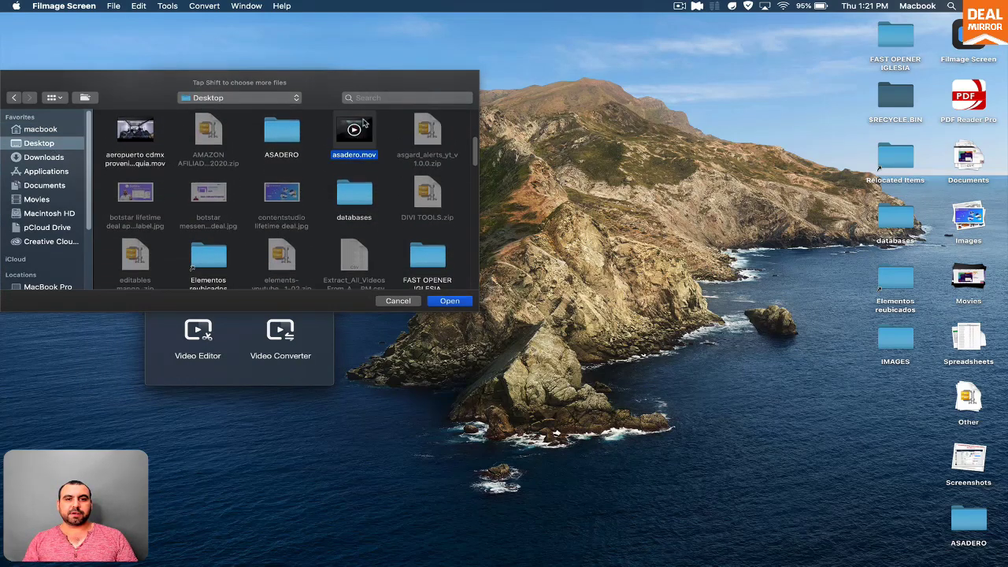
pyautogui.doubleClick(365, 123)
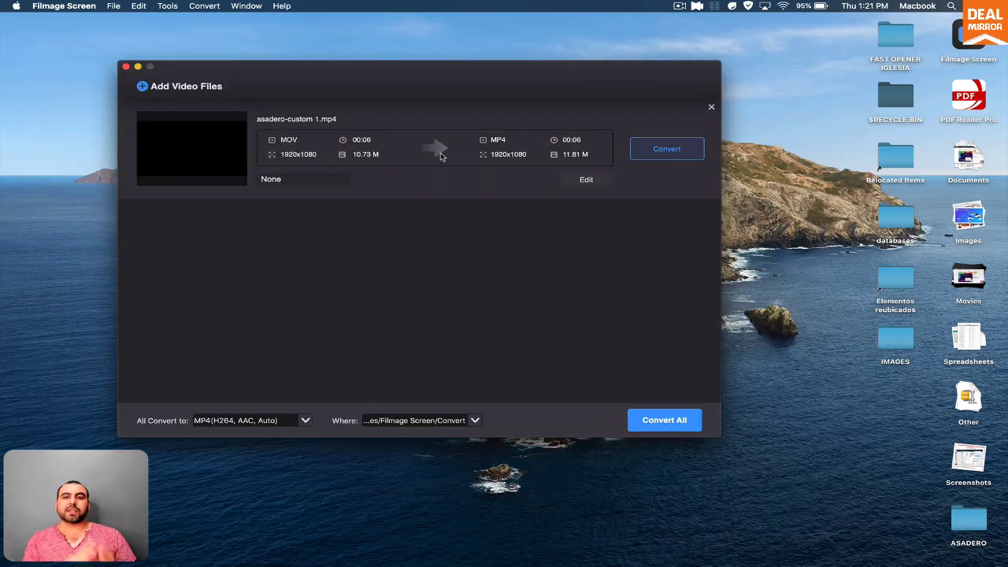
pyautogui.click(591, 179)
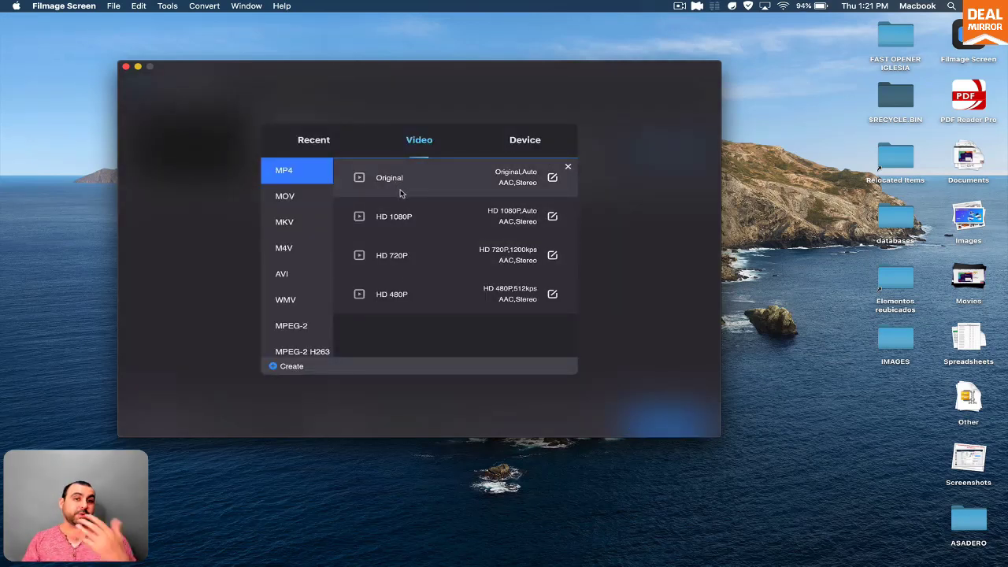
pyautogui.click(301, 207)
pyautogui.click(302, 223)
pyautogui.click(304, 246)
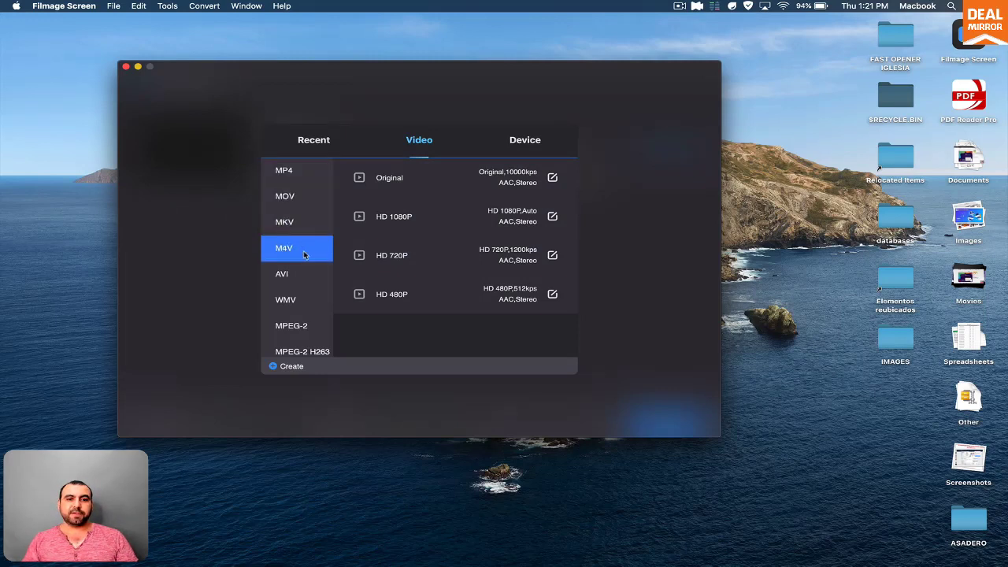
pyautogui.click(309, 275)
pyautogui.scroll(-5, 312, 314)
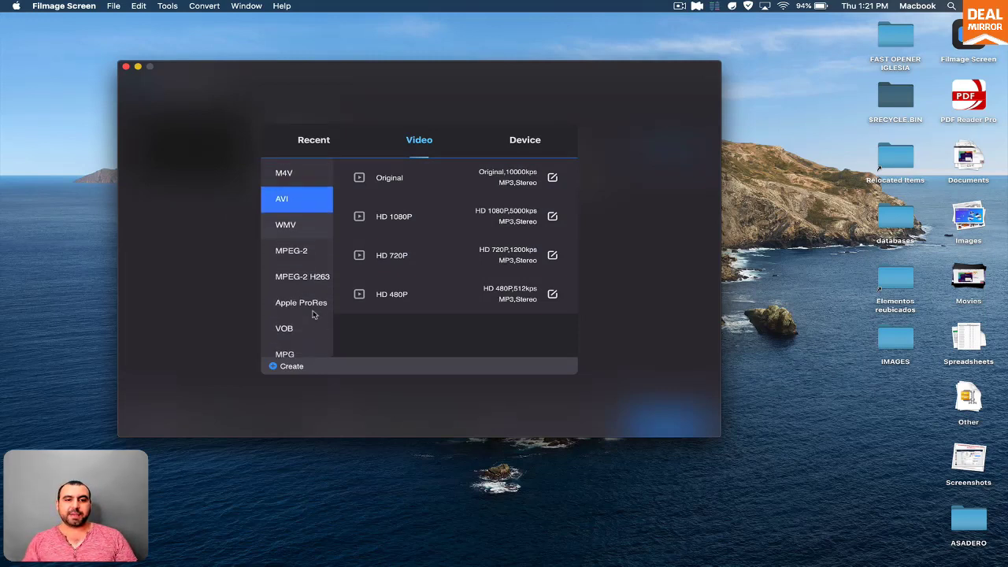
pyautogui.scroll(-2, 313, 314)
pyautogui.scroll(8, 309, 313)
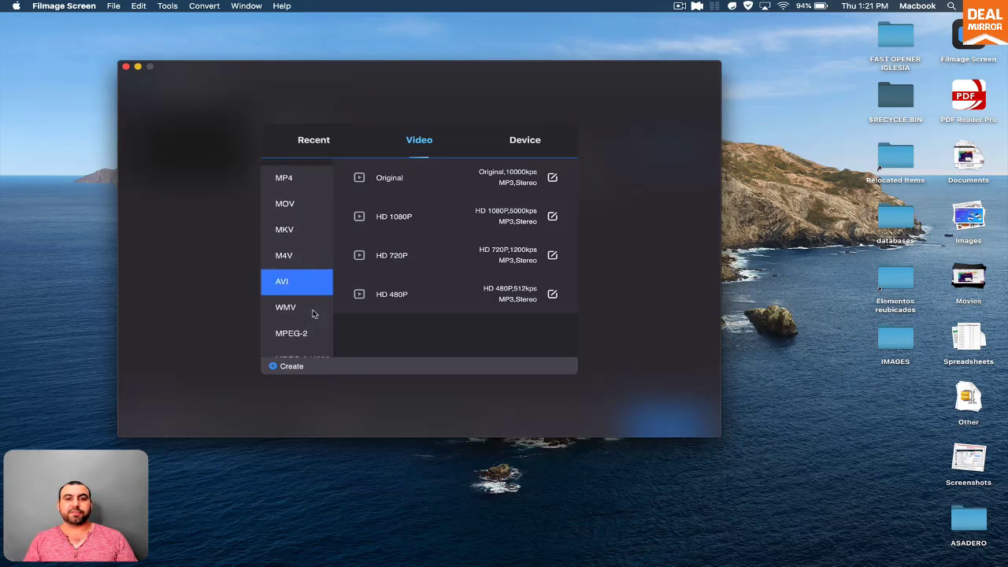
pyautogui.click(504, 139)
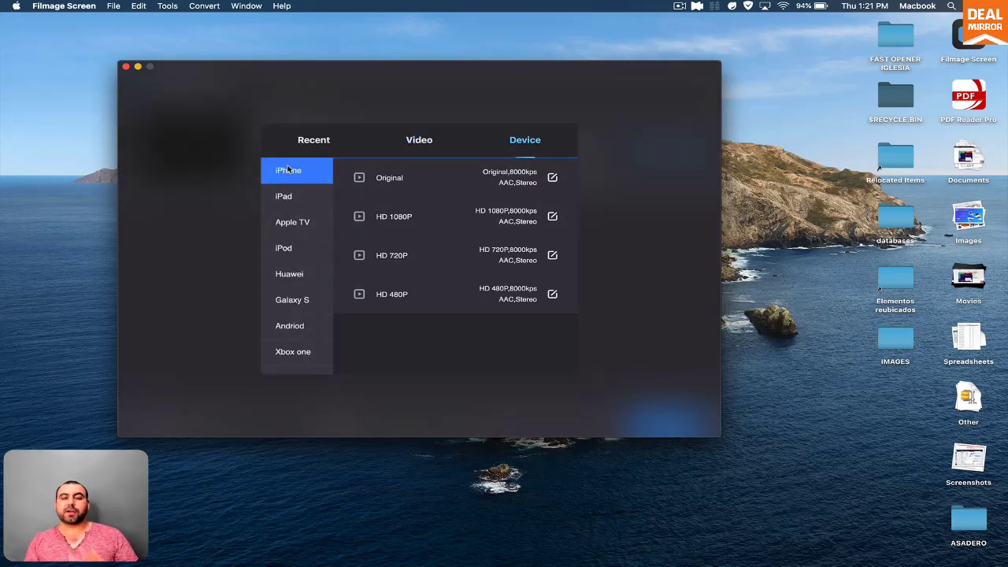
pyautogui.click(305, 247)
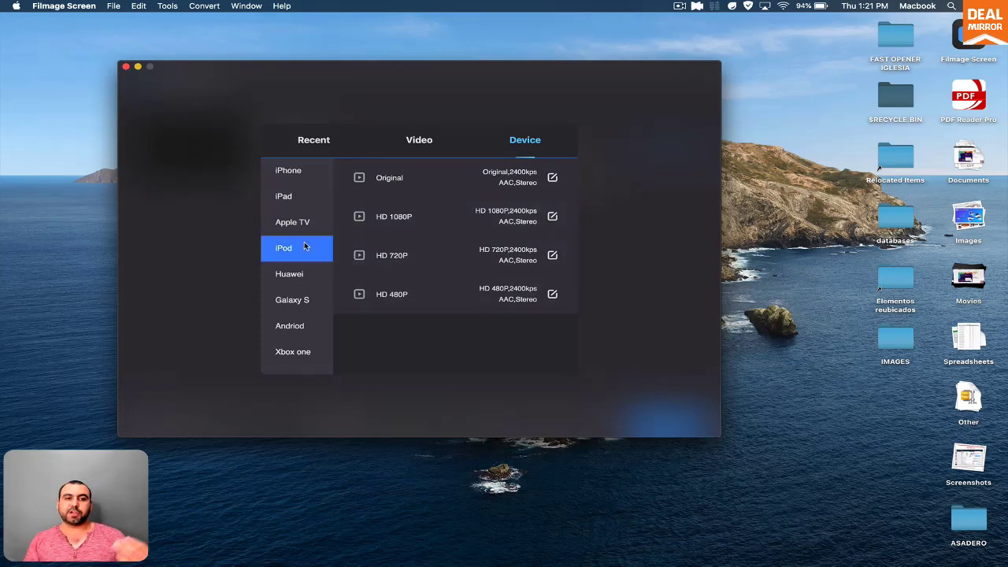
pyautogui.click(312, 146)
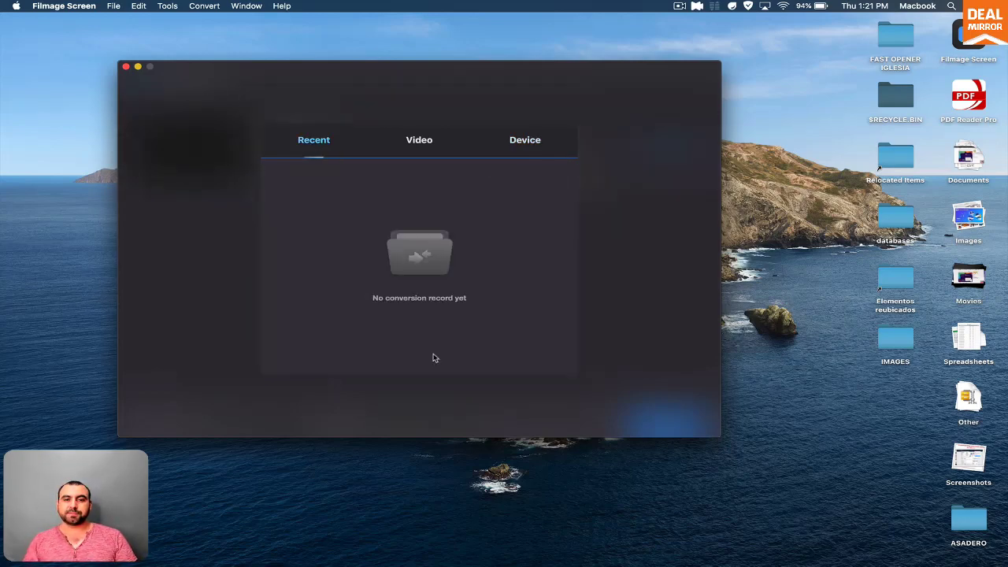
# - Close the video converter and open asadero.mov from the Desktop in the video editor
pyautogui.click(126, 67)
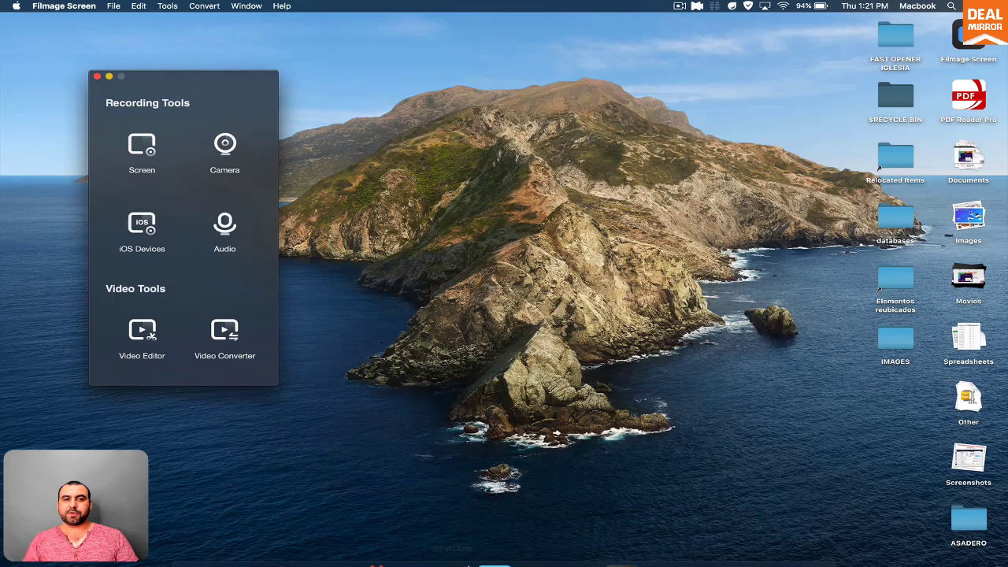
pyautogui.click(152, 329)
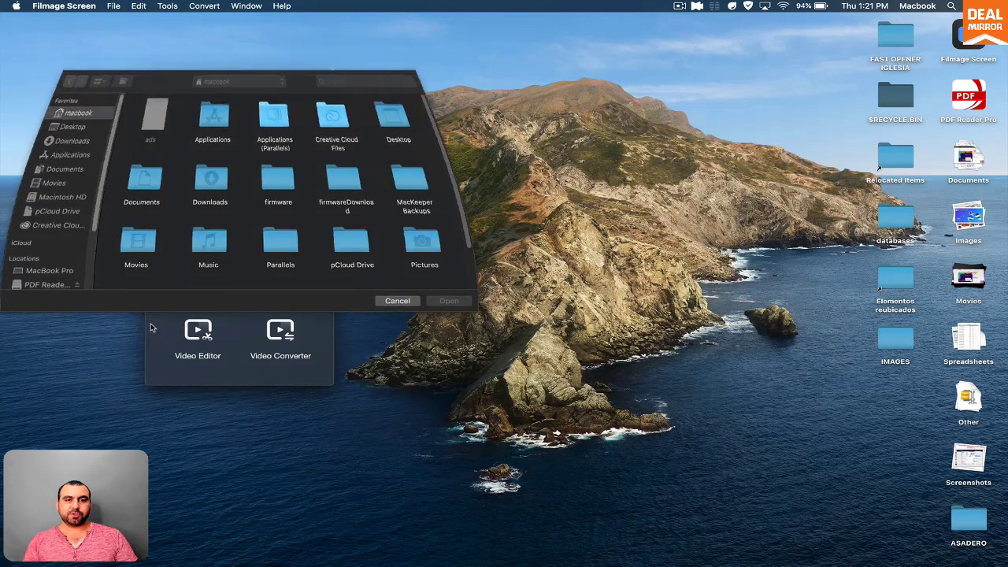
pyautogui.scroll(-3, 209, 151)
pyautogui.scroll(3, 209, 151)
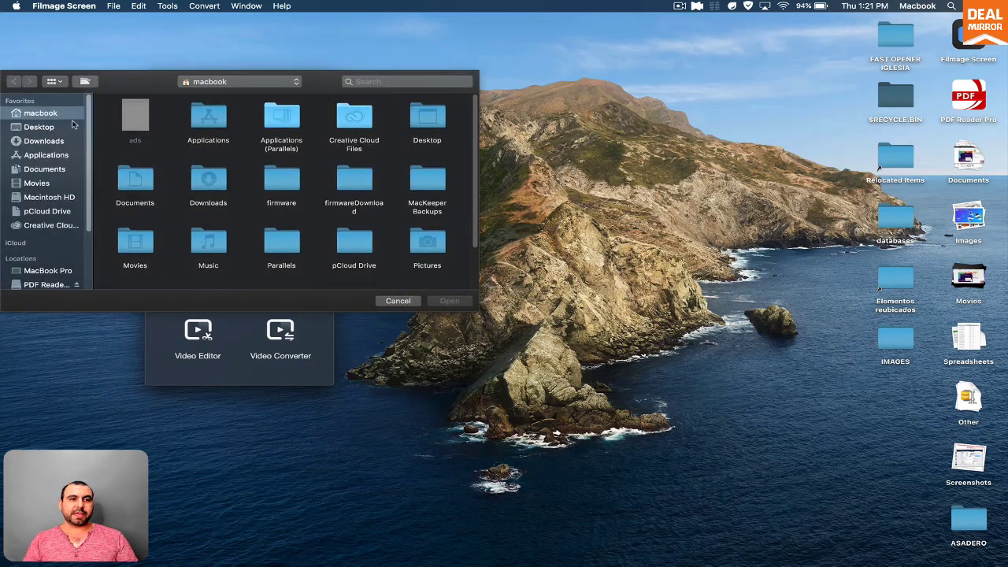
pyautogui.click(47, 141)
pyautogui.click(55, 128)
pyautogui.scroll(-5, 303, 186)
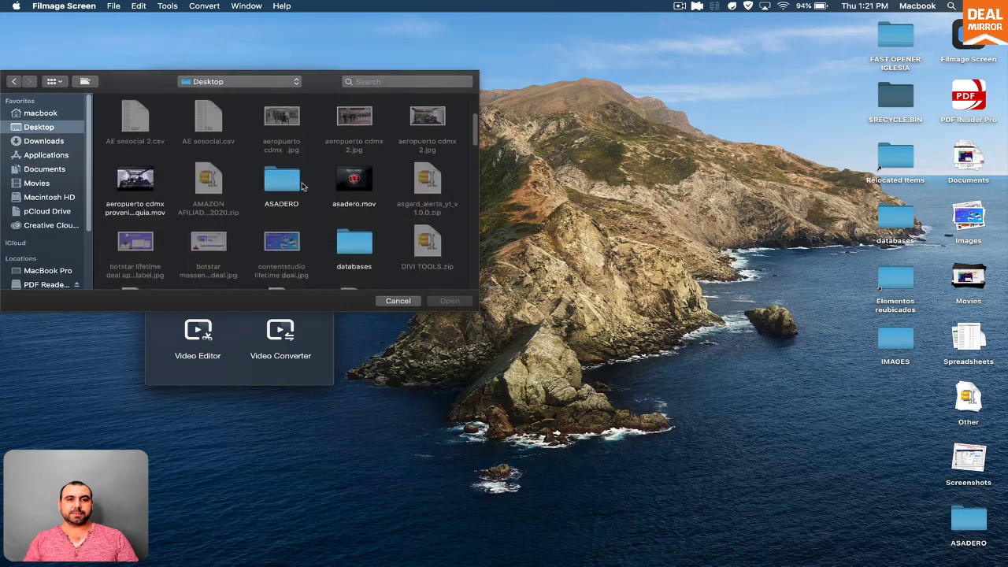
pyautogui.doubleClick(354, 145)
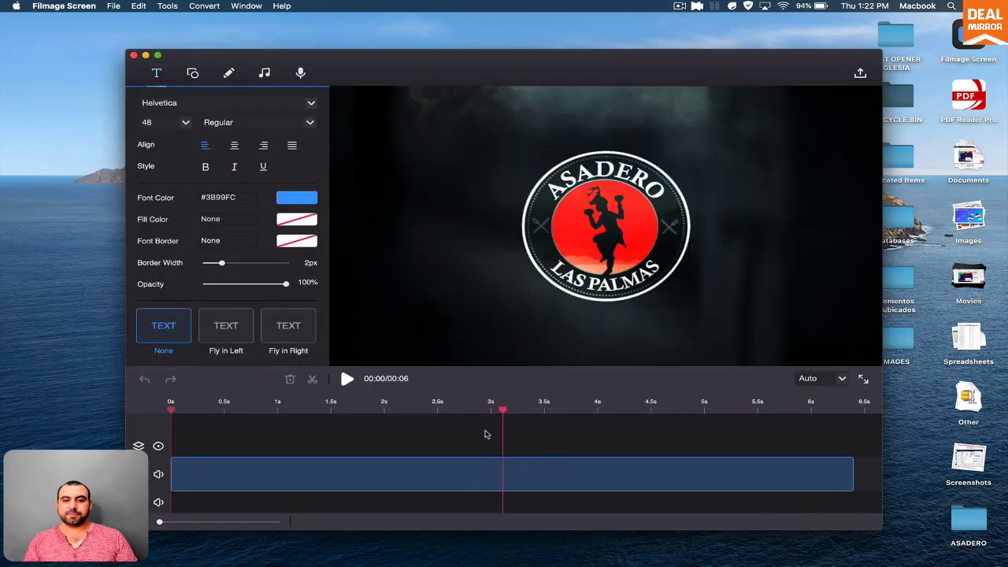
# - Move the playhead to about 2.8s, review the export formats, cancel the export and close the editor
pyautogui.click(465, 408)
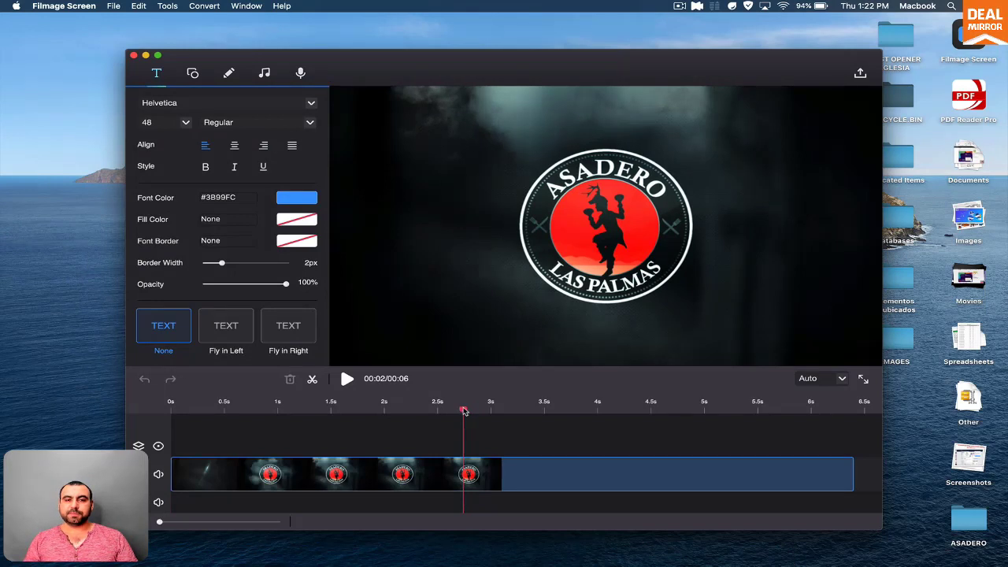
pyautogui.click(860, 74)
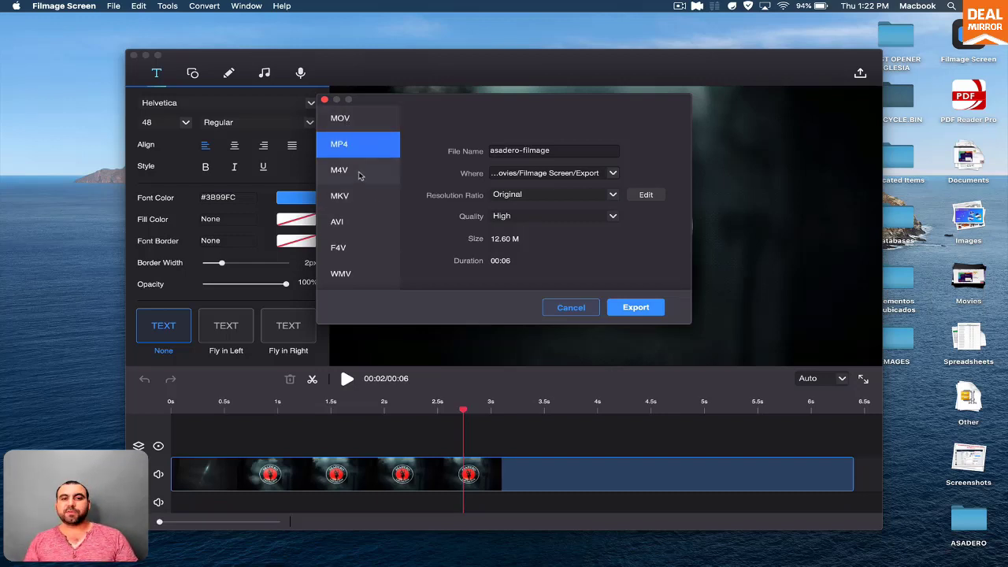
pyautogui.scroll(-5, 368, 223)
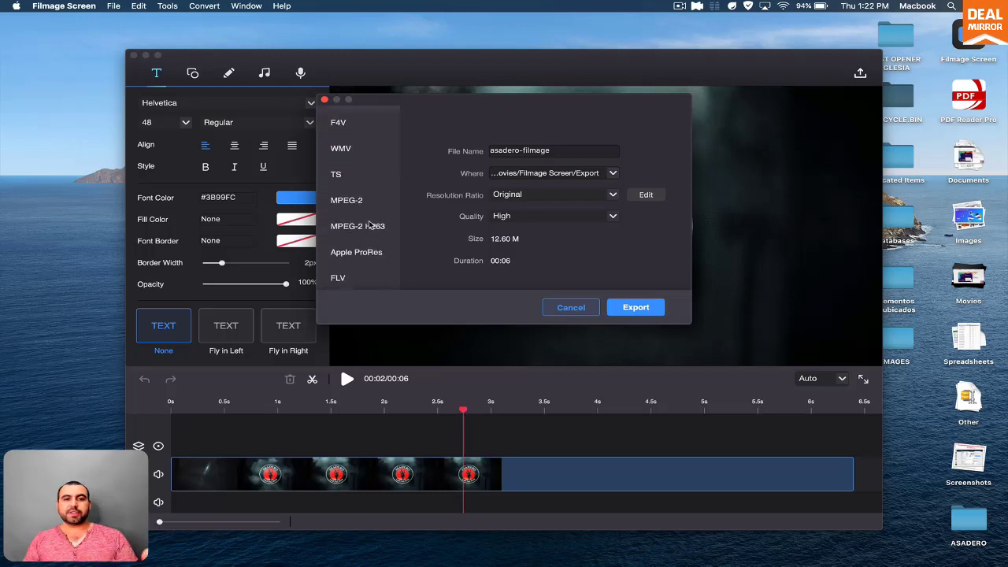
pyautogui.scroll(5, 368, 224)
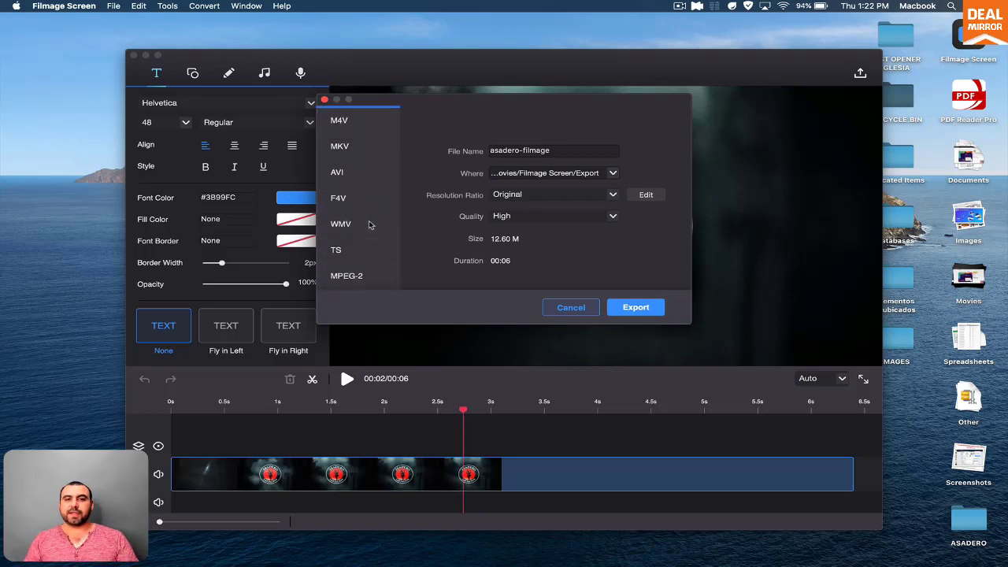
pyautogui.click(555, 306)
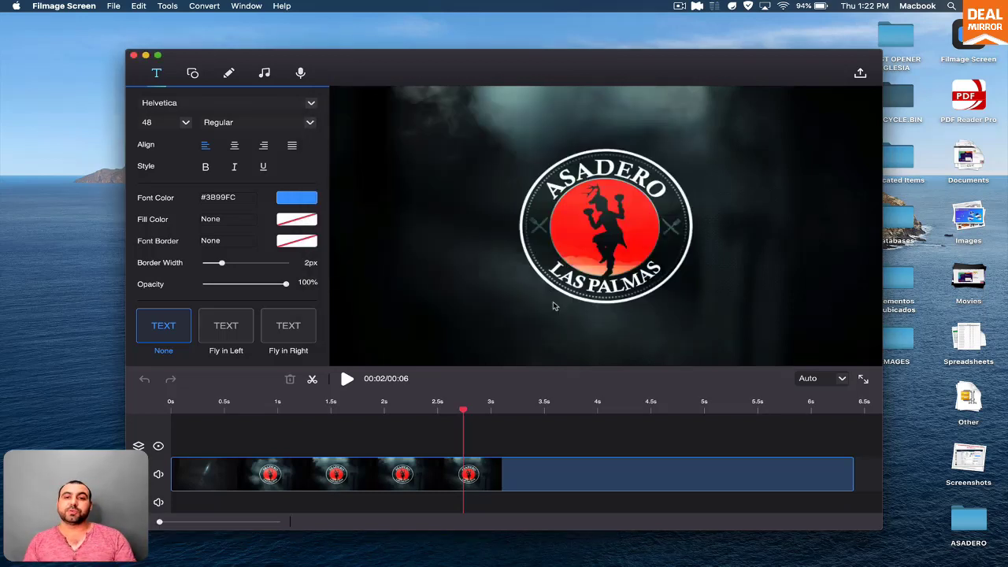
pyautogui.click(133, 55)
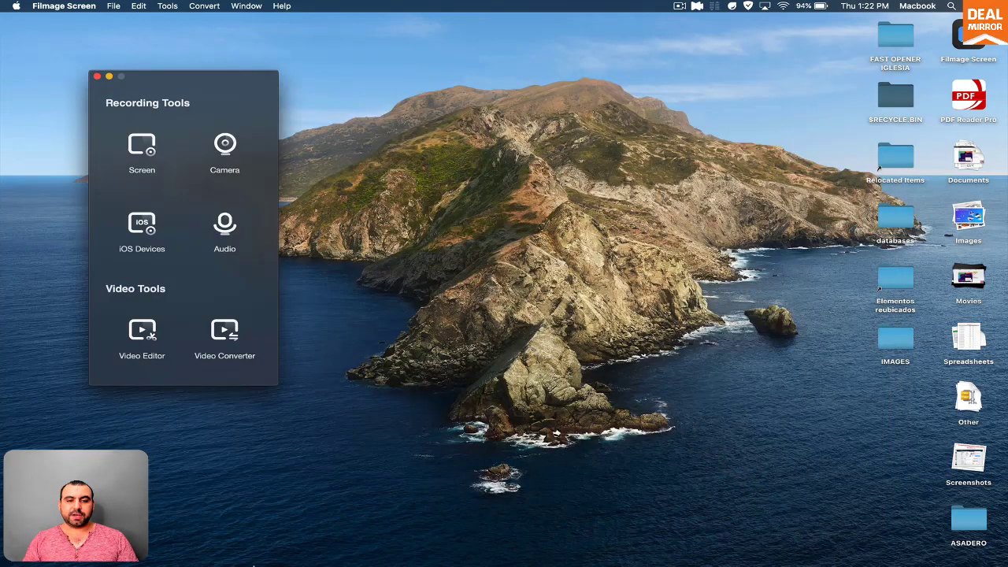
pyautogui.click(281, 543)
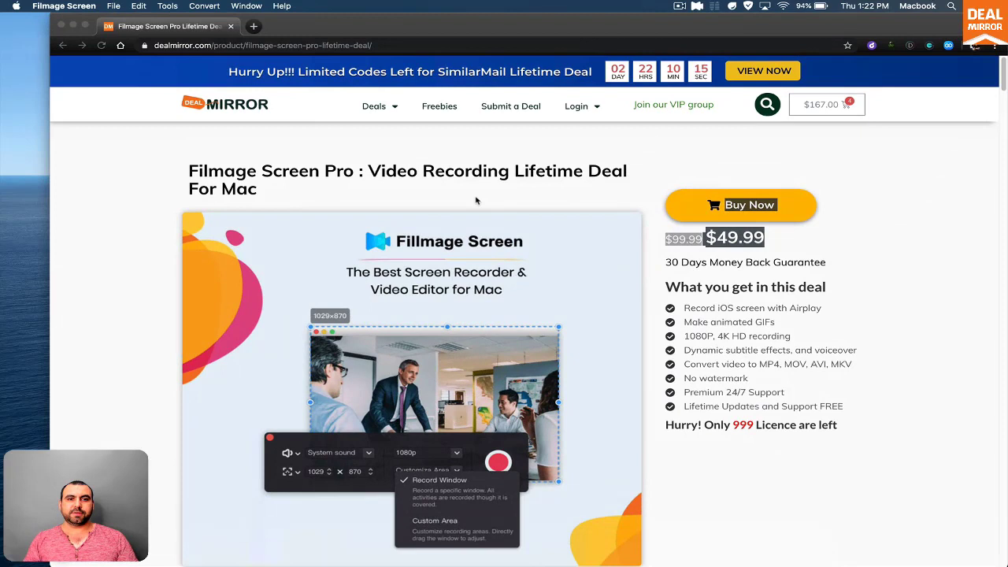
pyautogui.click(790, 309)
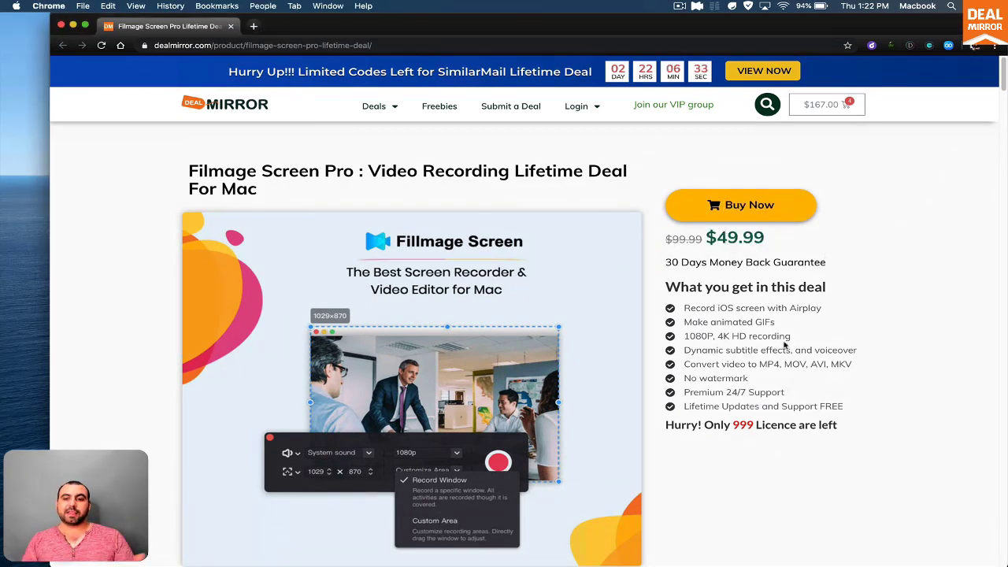
pyautogui.moveTo(682, 403); pyautogui.dragTo(848, 407)
pyautogui.click(848, 407)
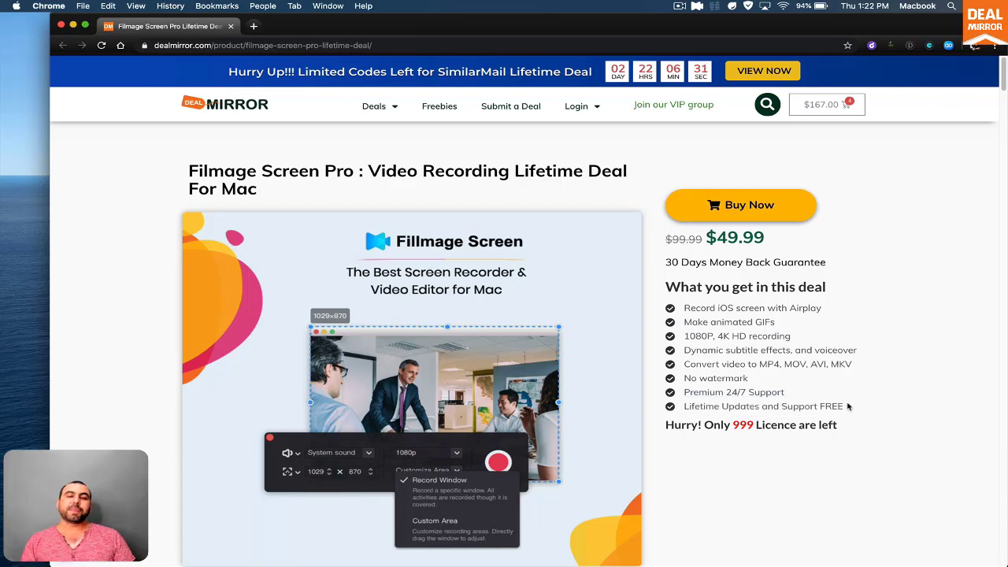